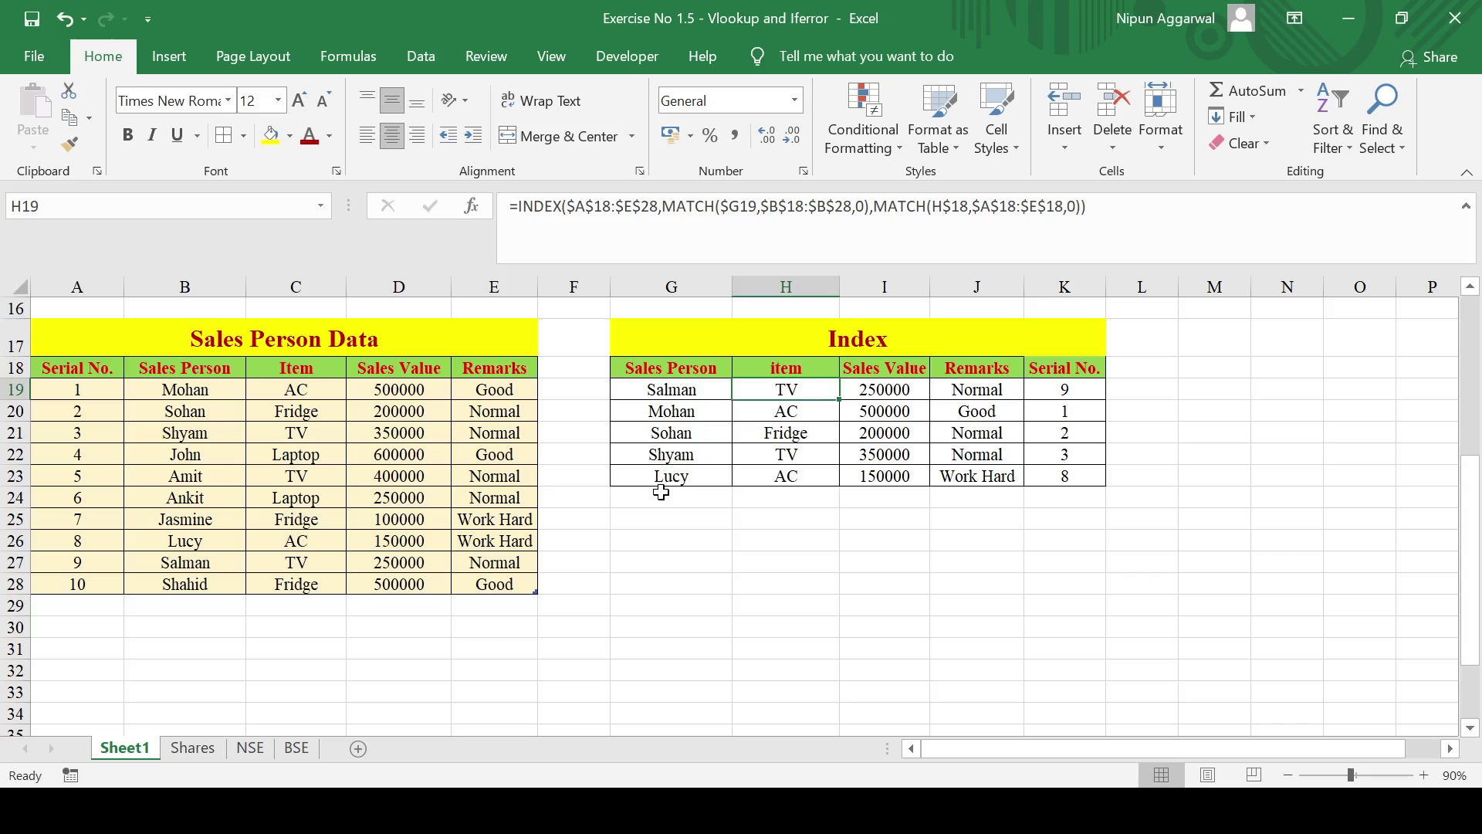
Examine the Sales Person Data table's columns and compare a matching salesperson's record and serial number with the Index table.
left_click(203, 388)
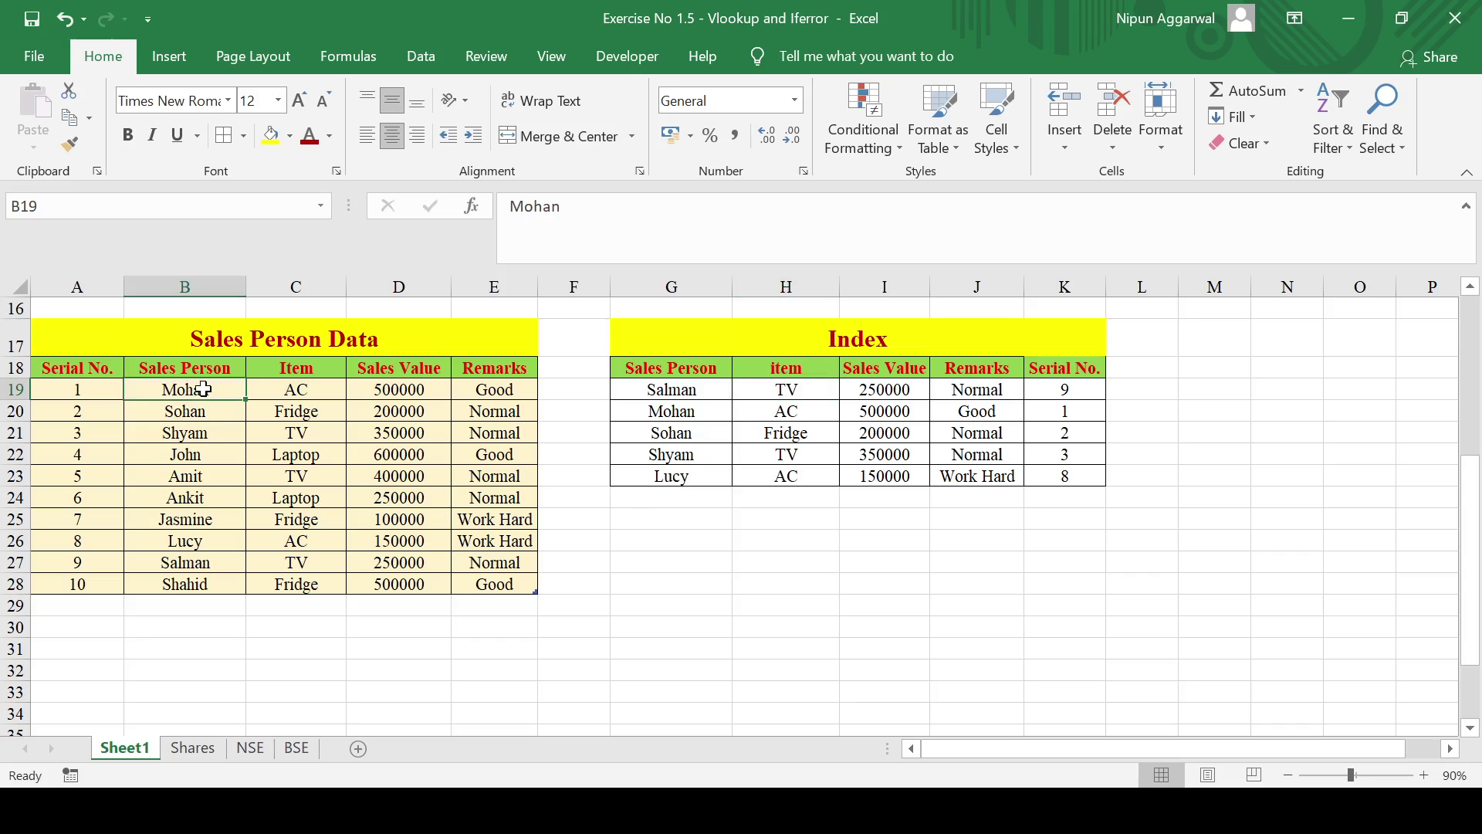
left_click(290, 392)
left_click(387, 389)
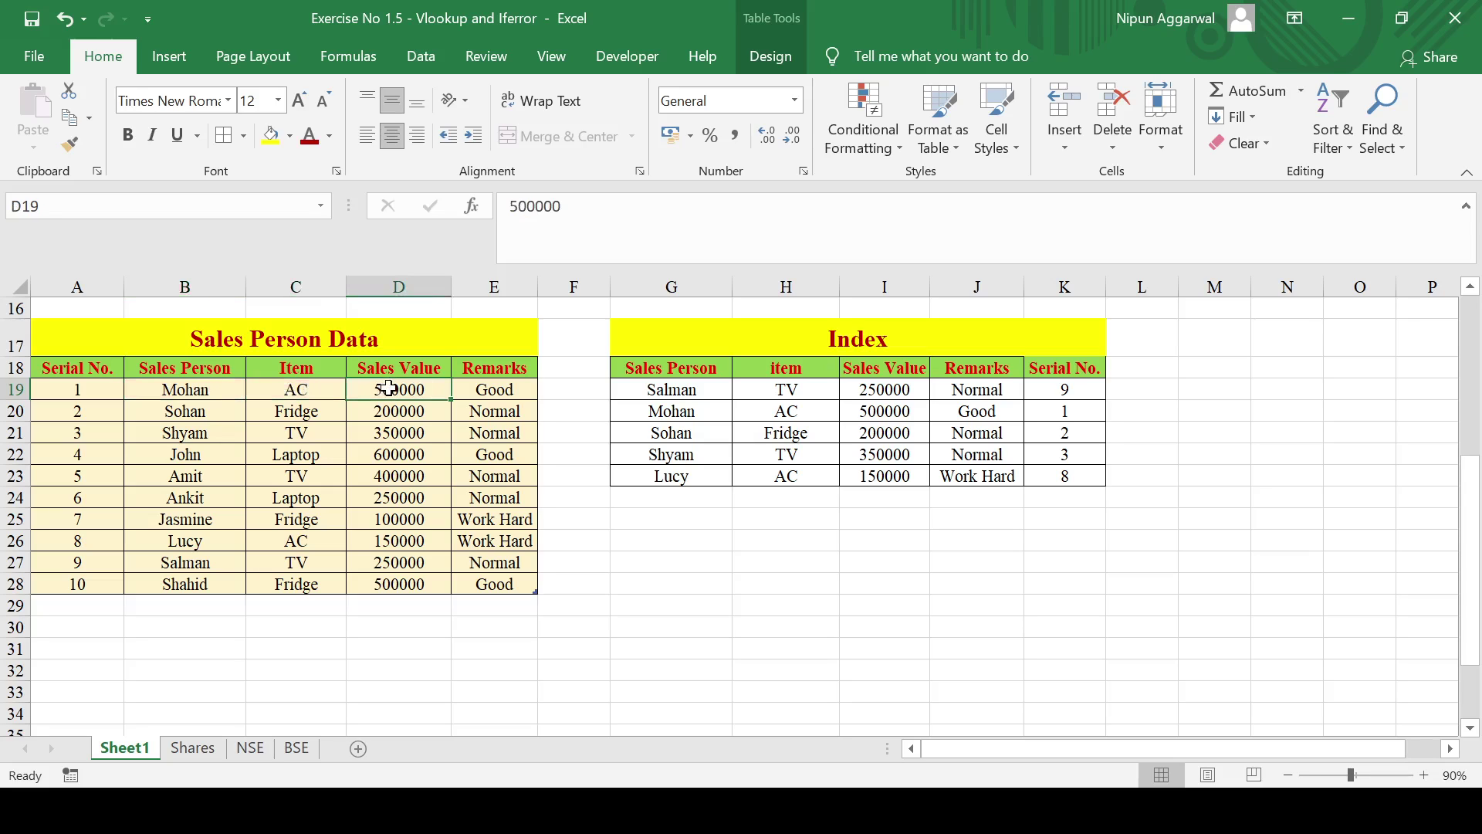
left_click(466, 390)
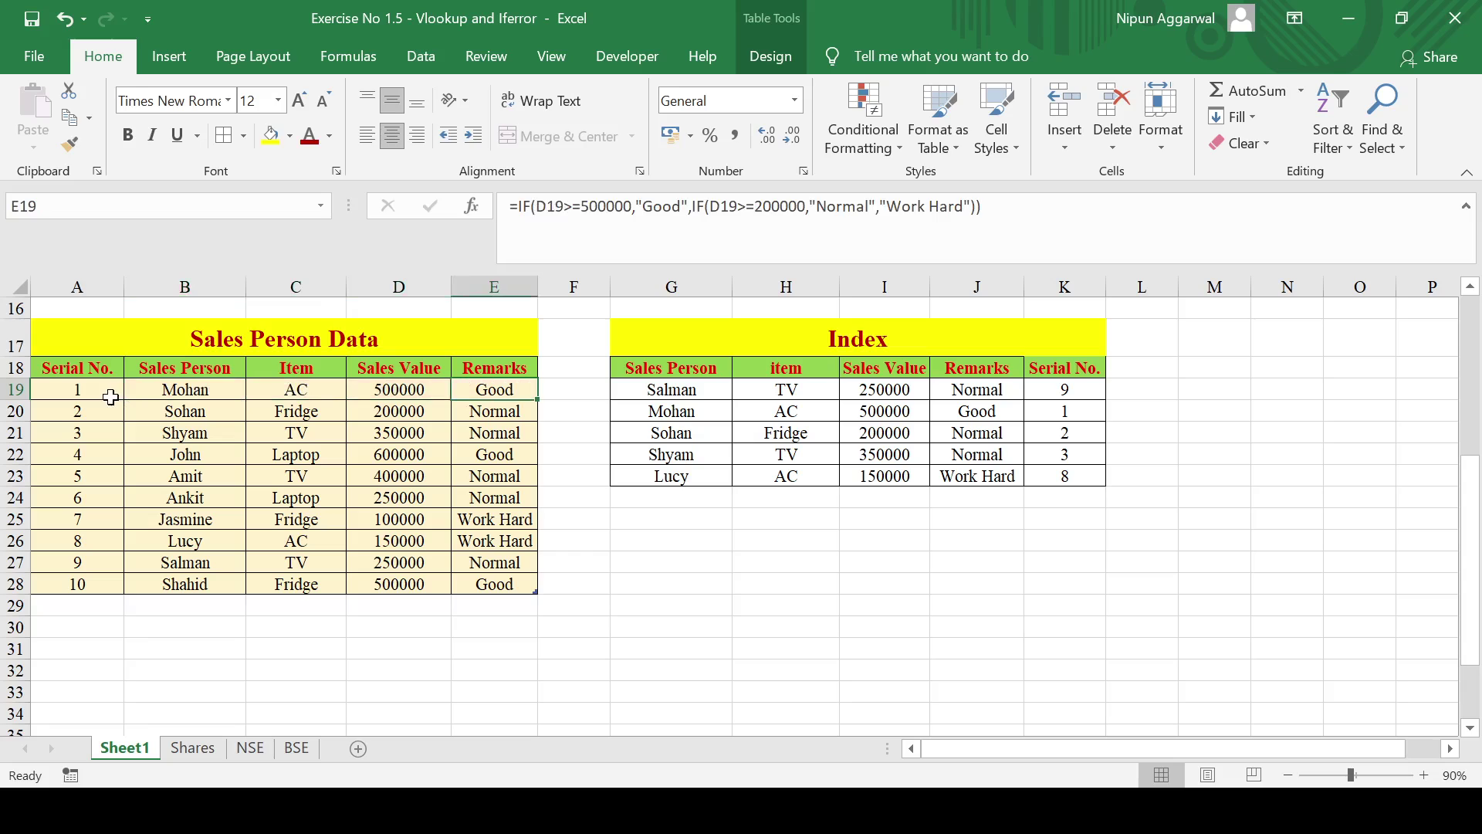
left_click(111, 395)
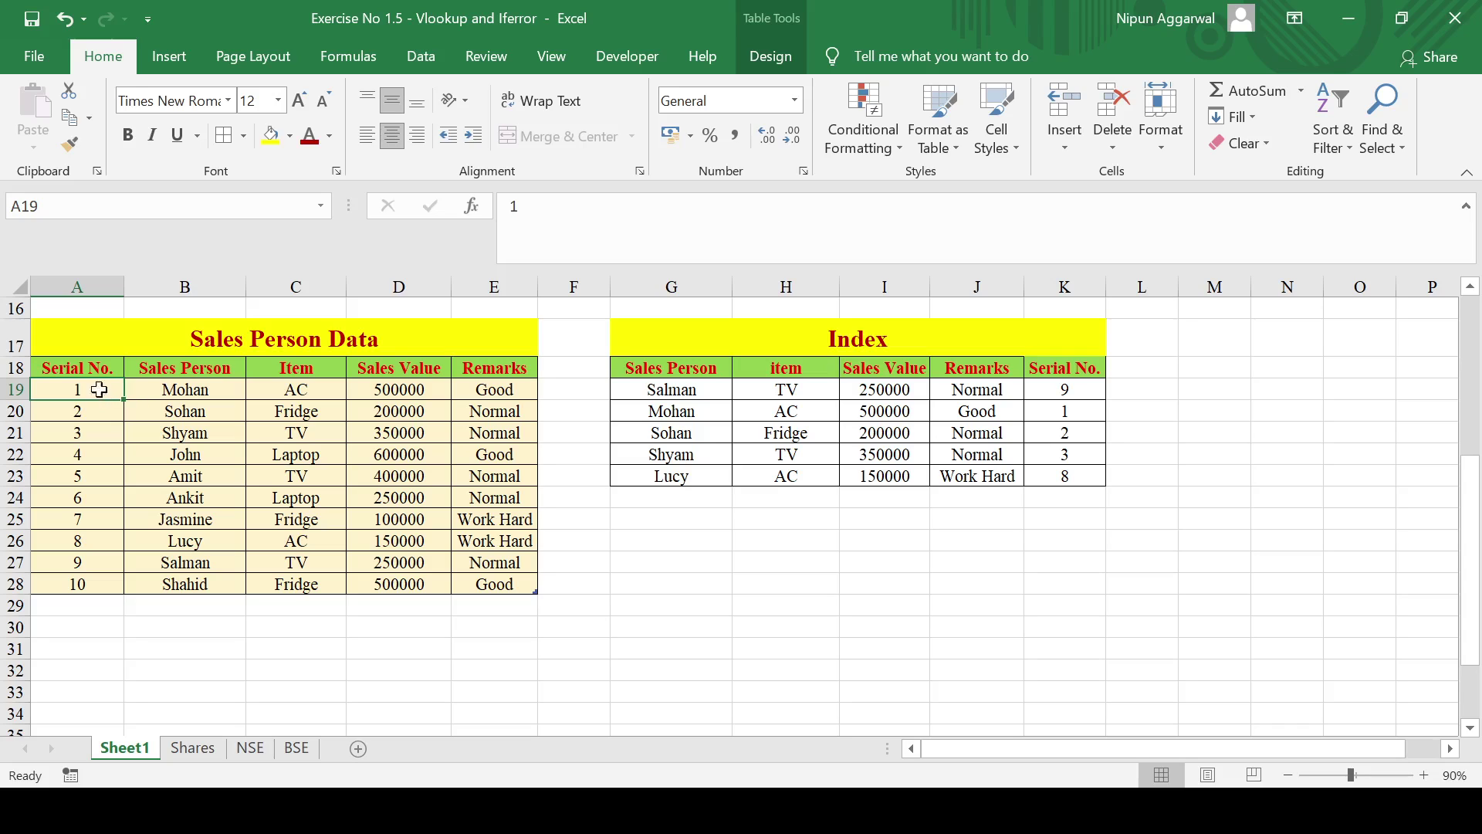
left_click(691, 393)
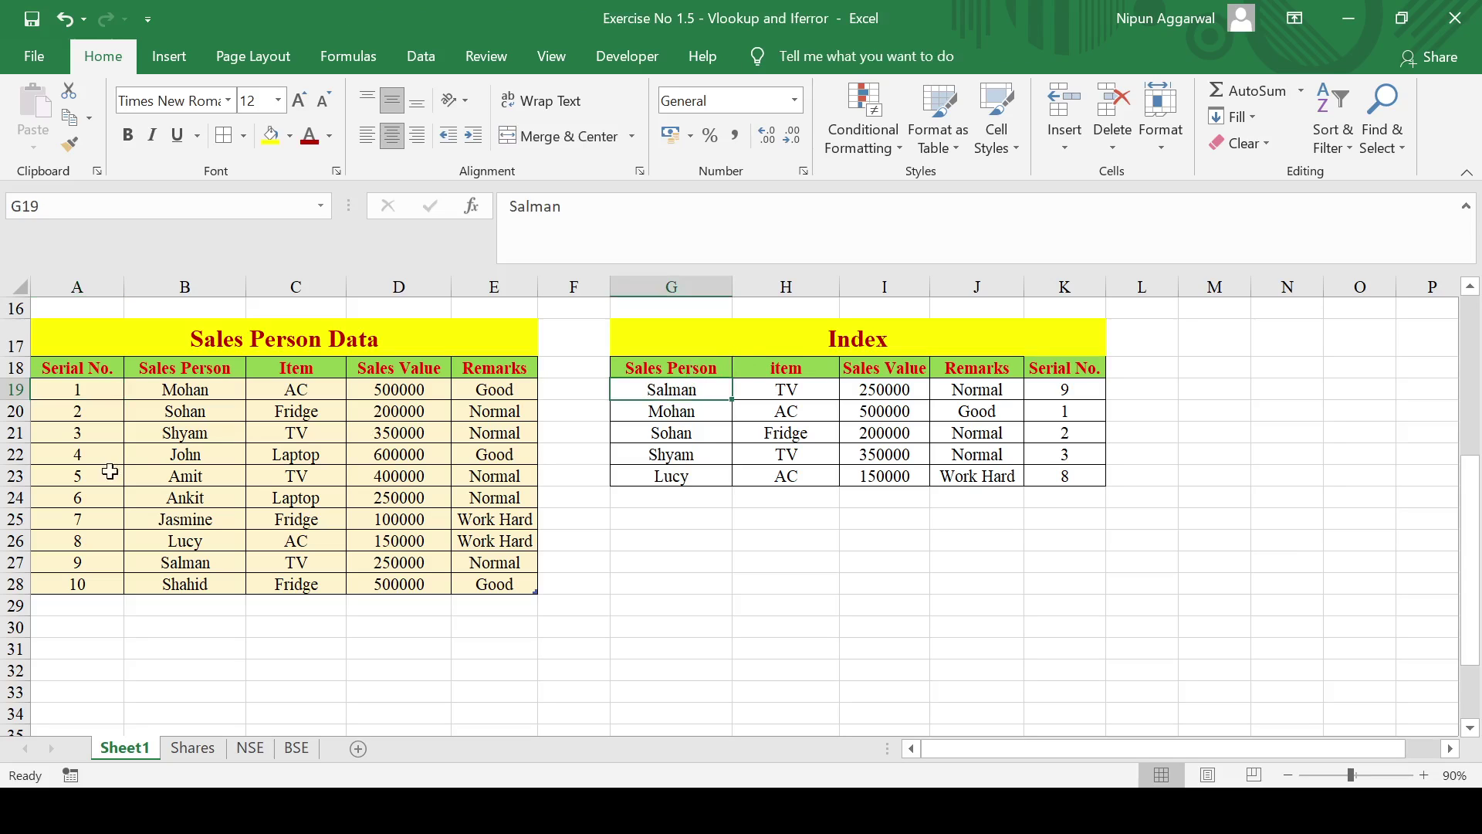
left_click(173, 563)
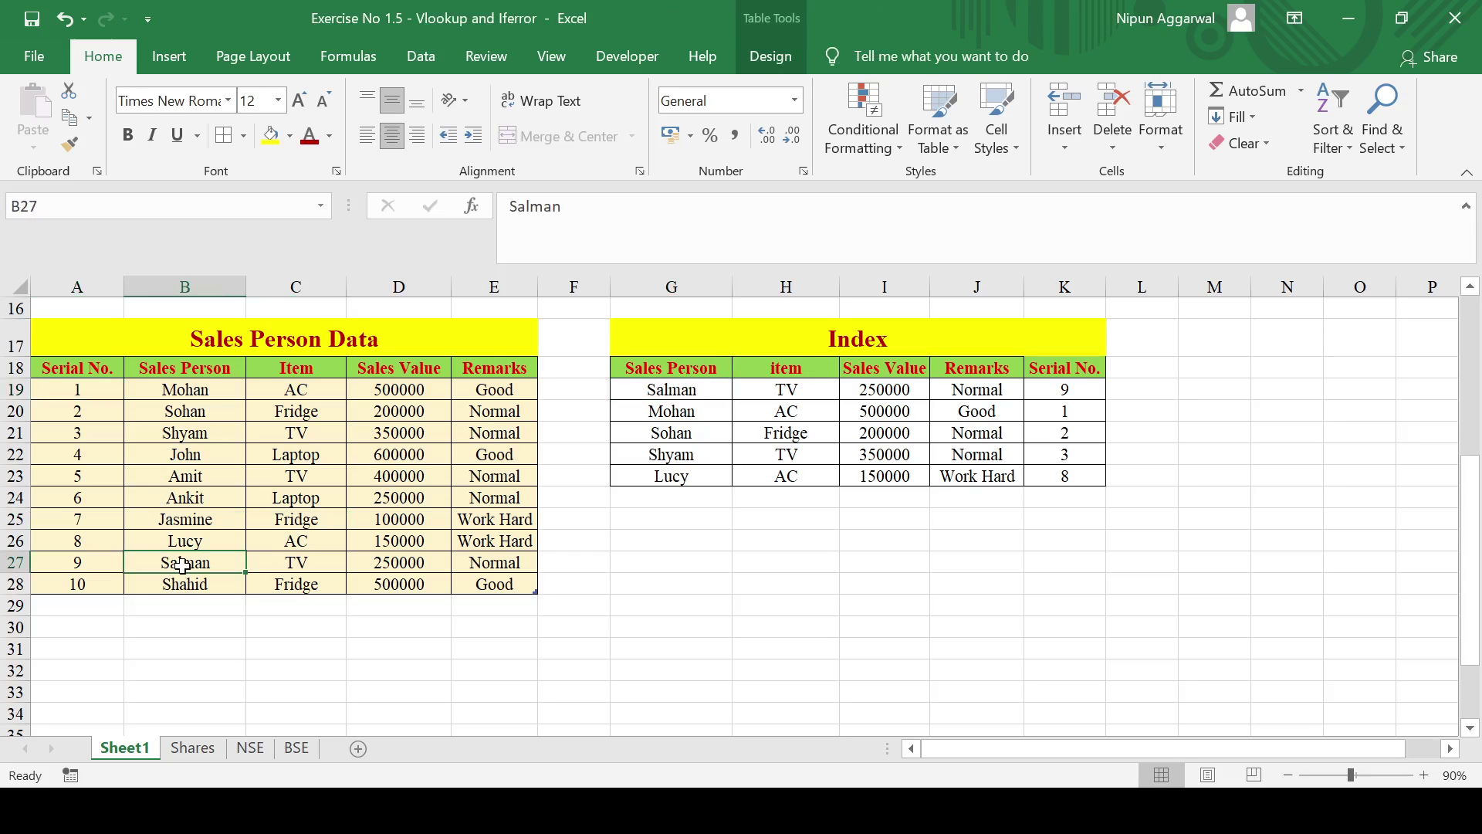
left_click(1070, 393)
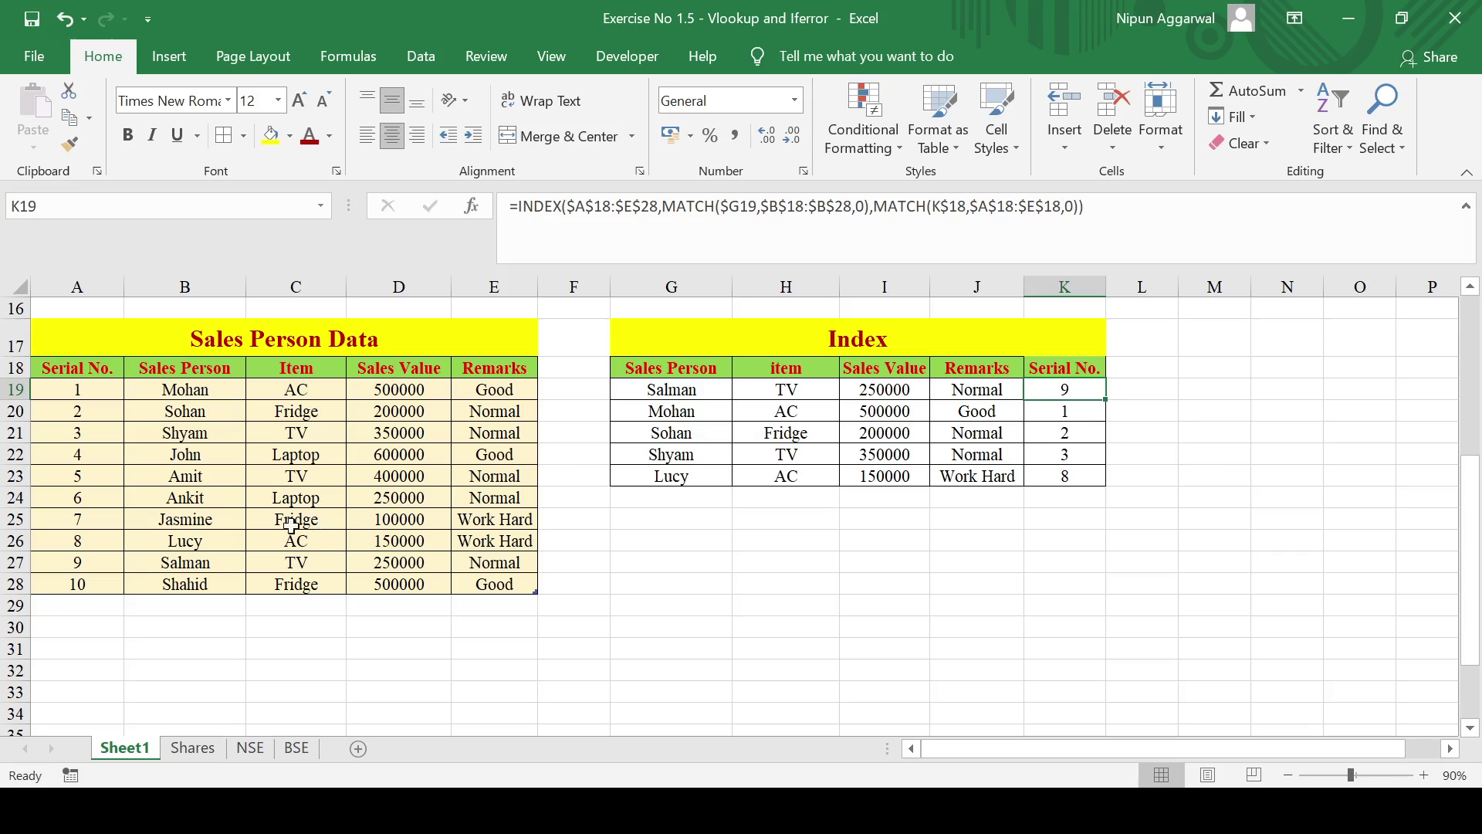
left_click_drag(218, 368, 214, 579)
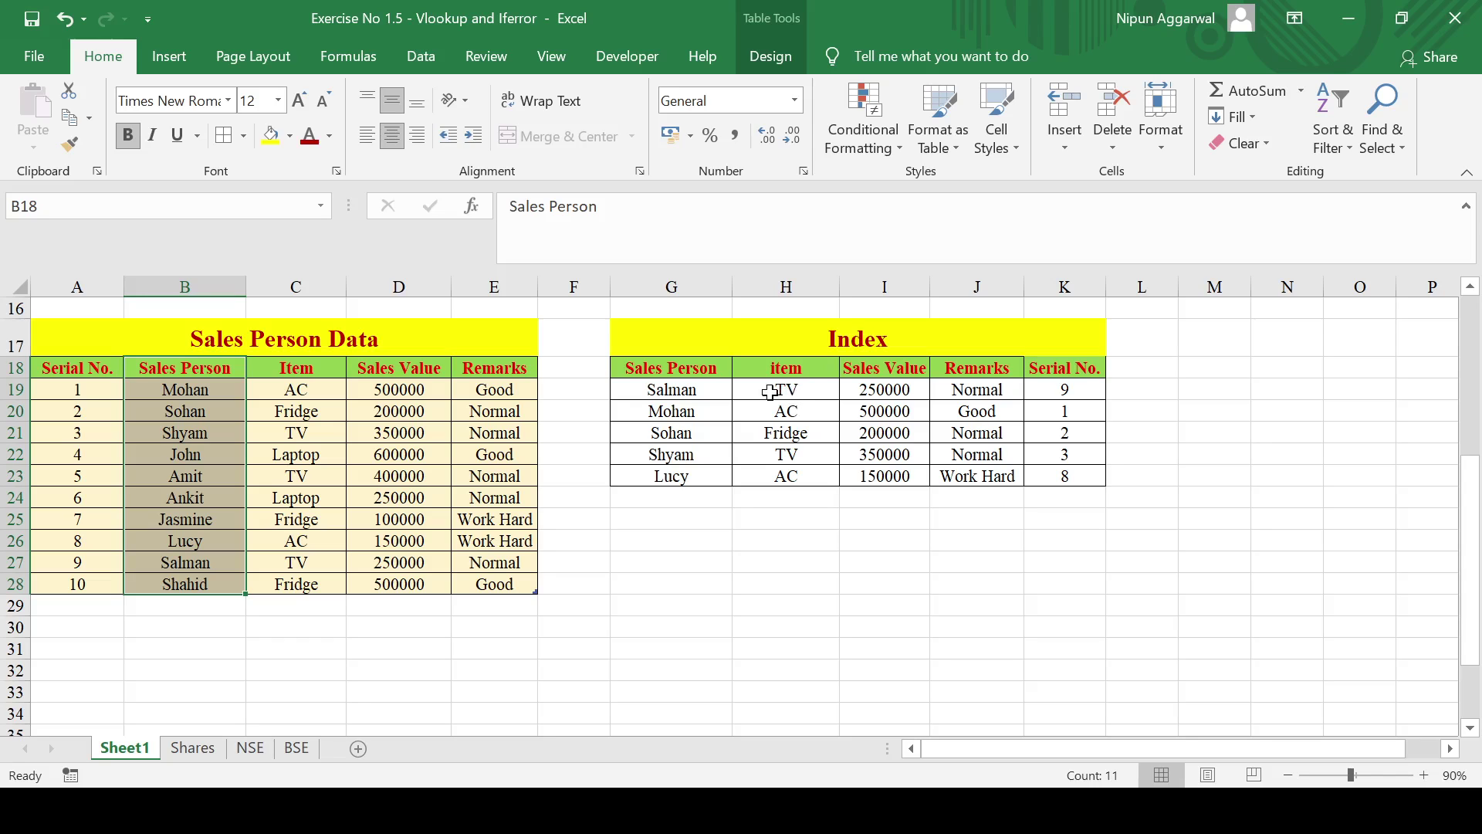
Start a new INDEX formula in H19 using the whole Sales Person Data table, Table2[#All], as the array.
left_click(770, 393)
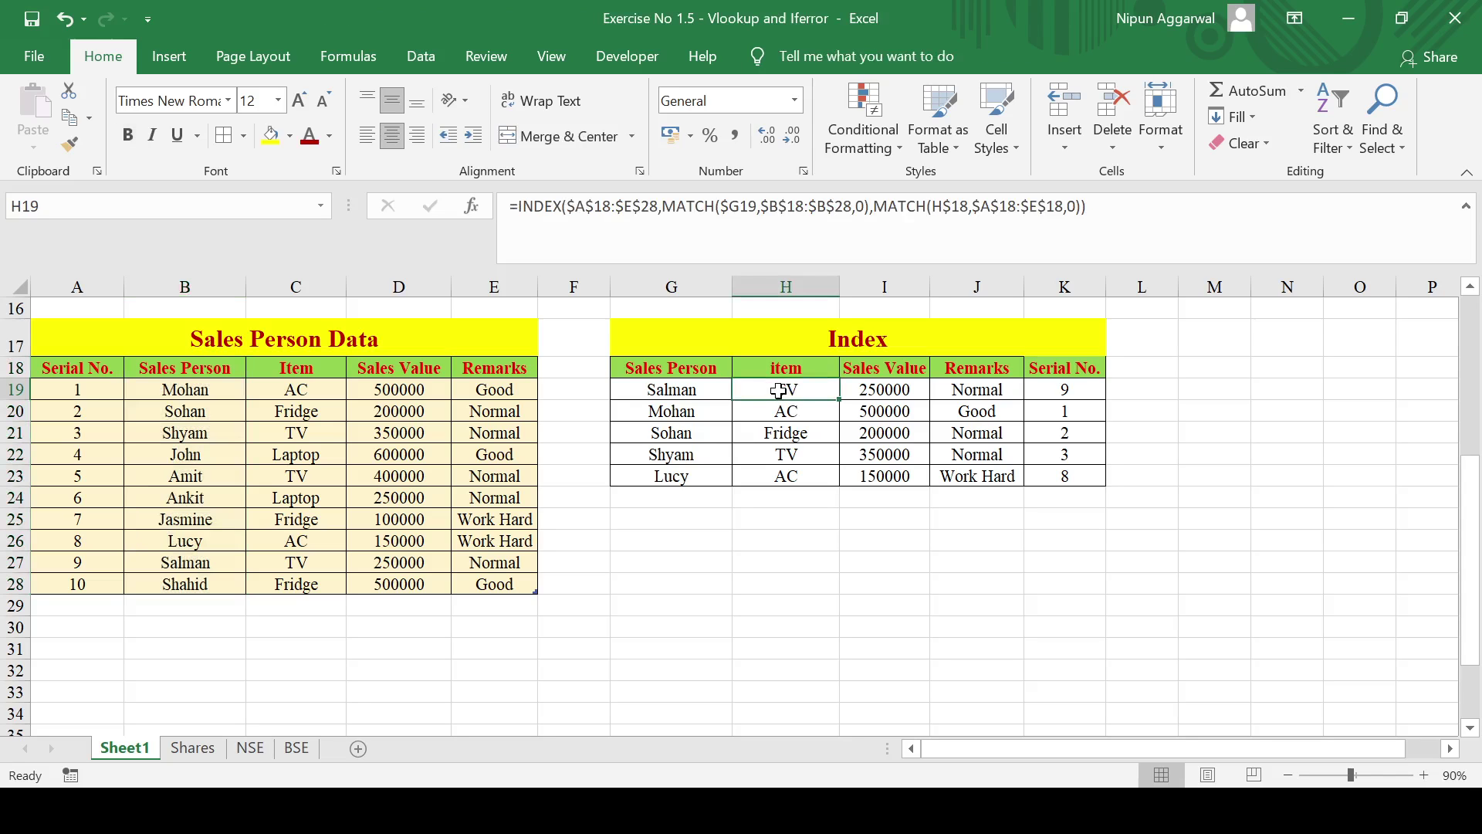
double_click(781, 391)
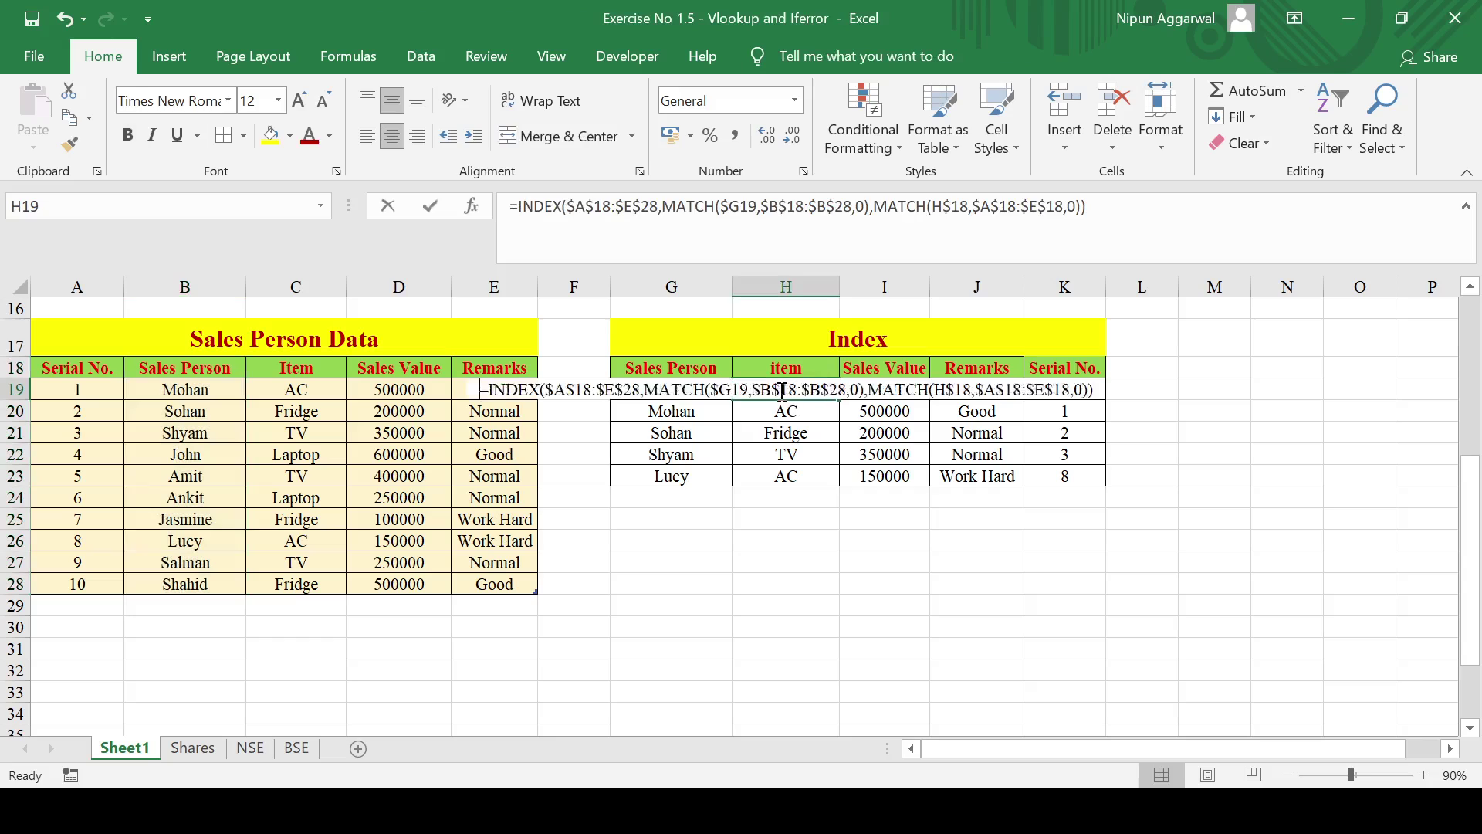
key("Escape")
type("=index")
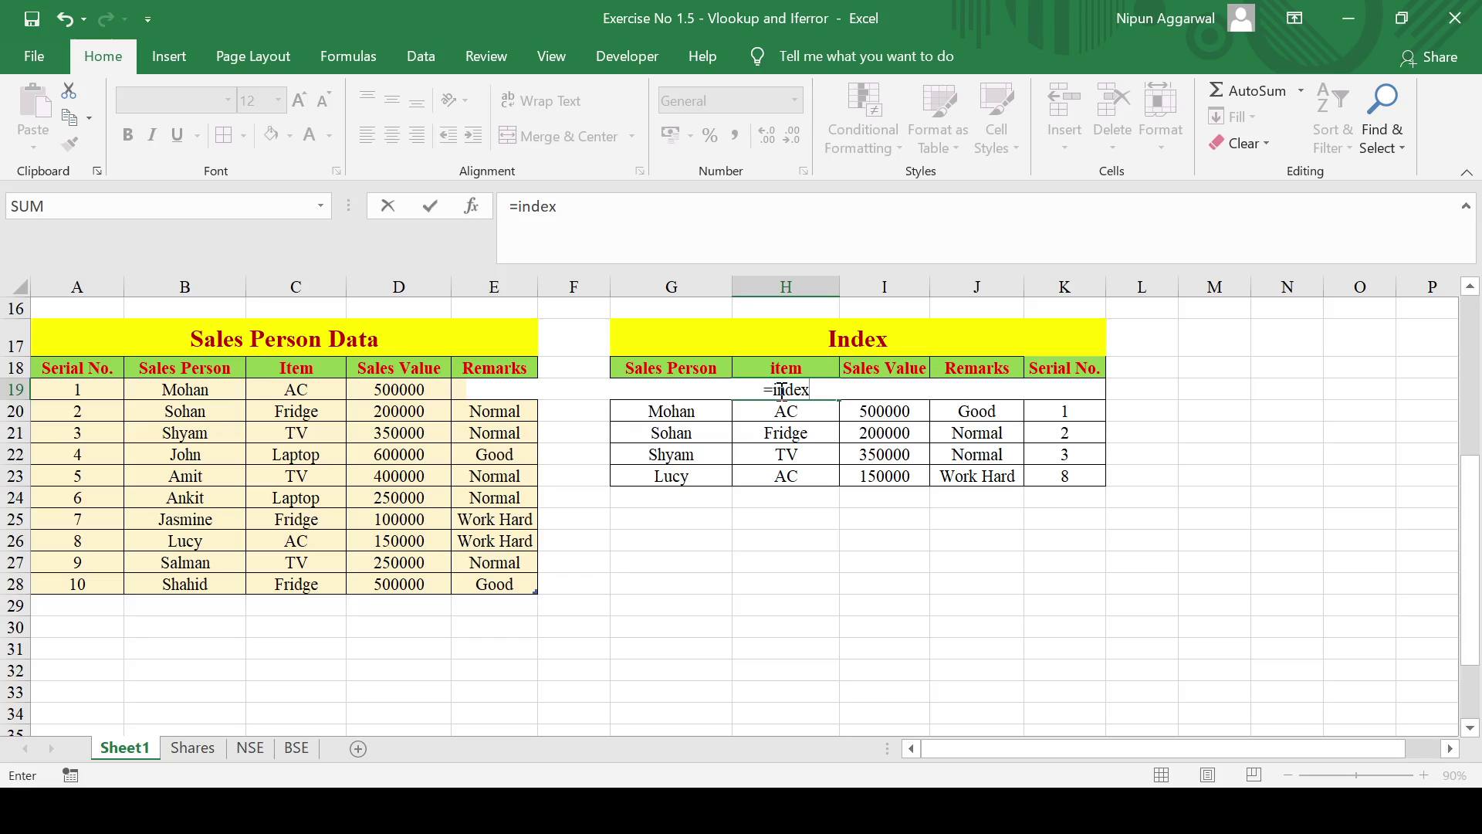
type("(")
left_click_drag(77, 371, 486, 581)
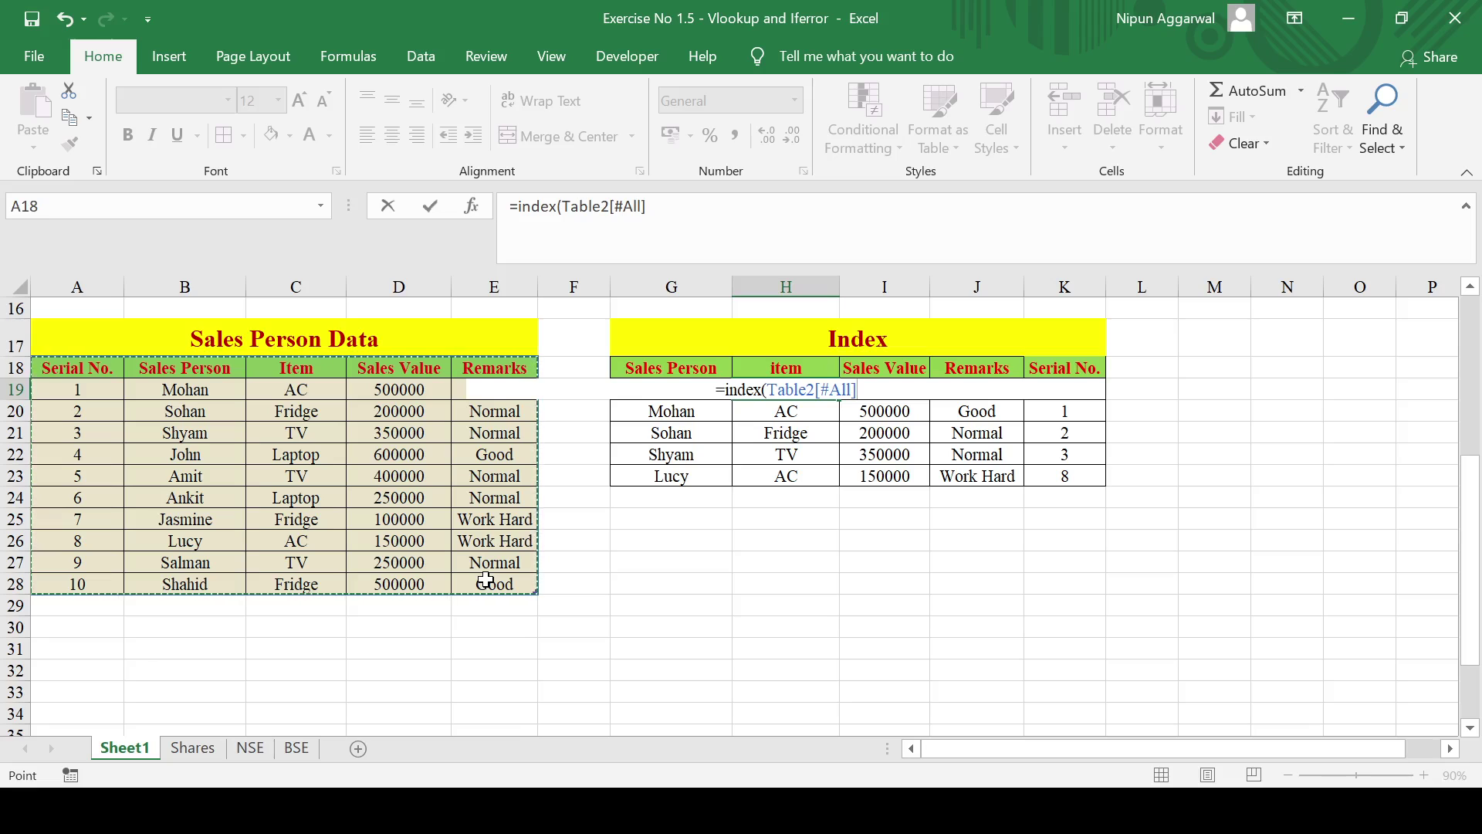
type(",")
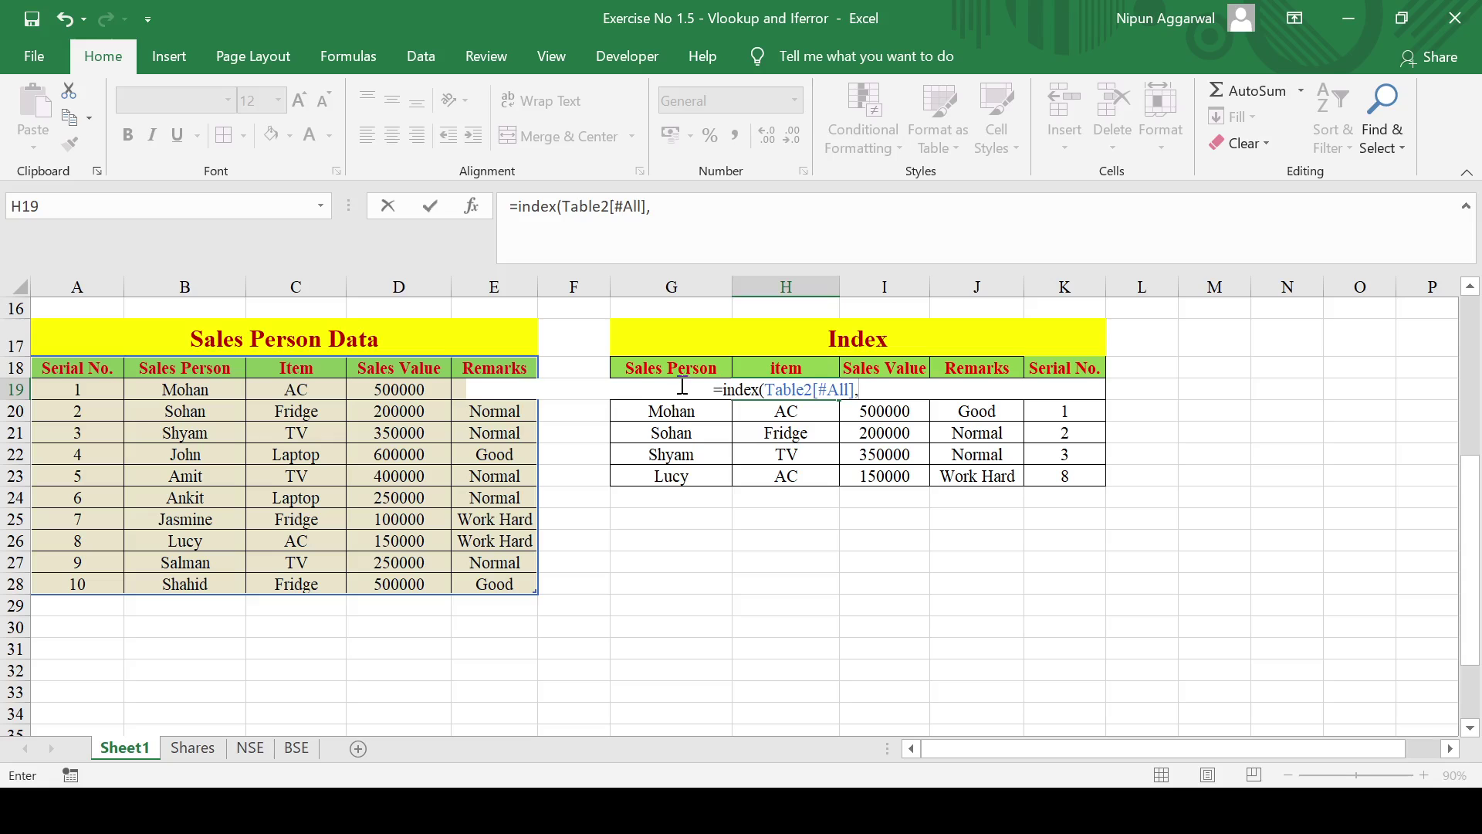
Add the row argument as an exact MATCH of $G19 in the table's Sales Person column including its header, with match type 0.
type("match")
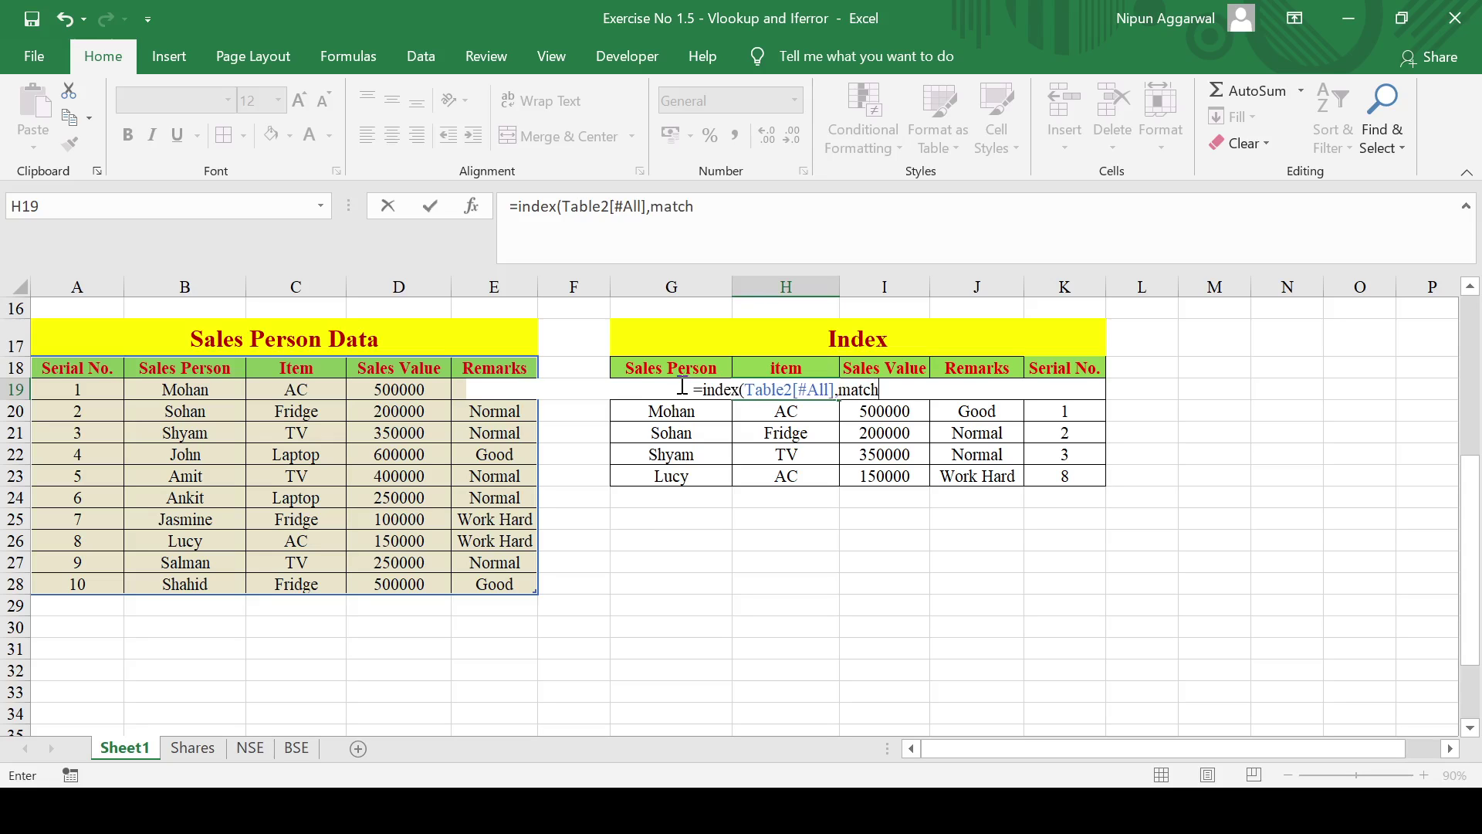
type("(")
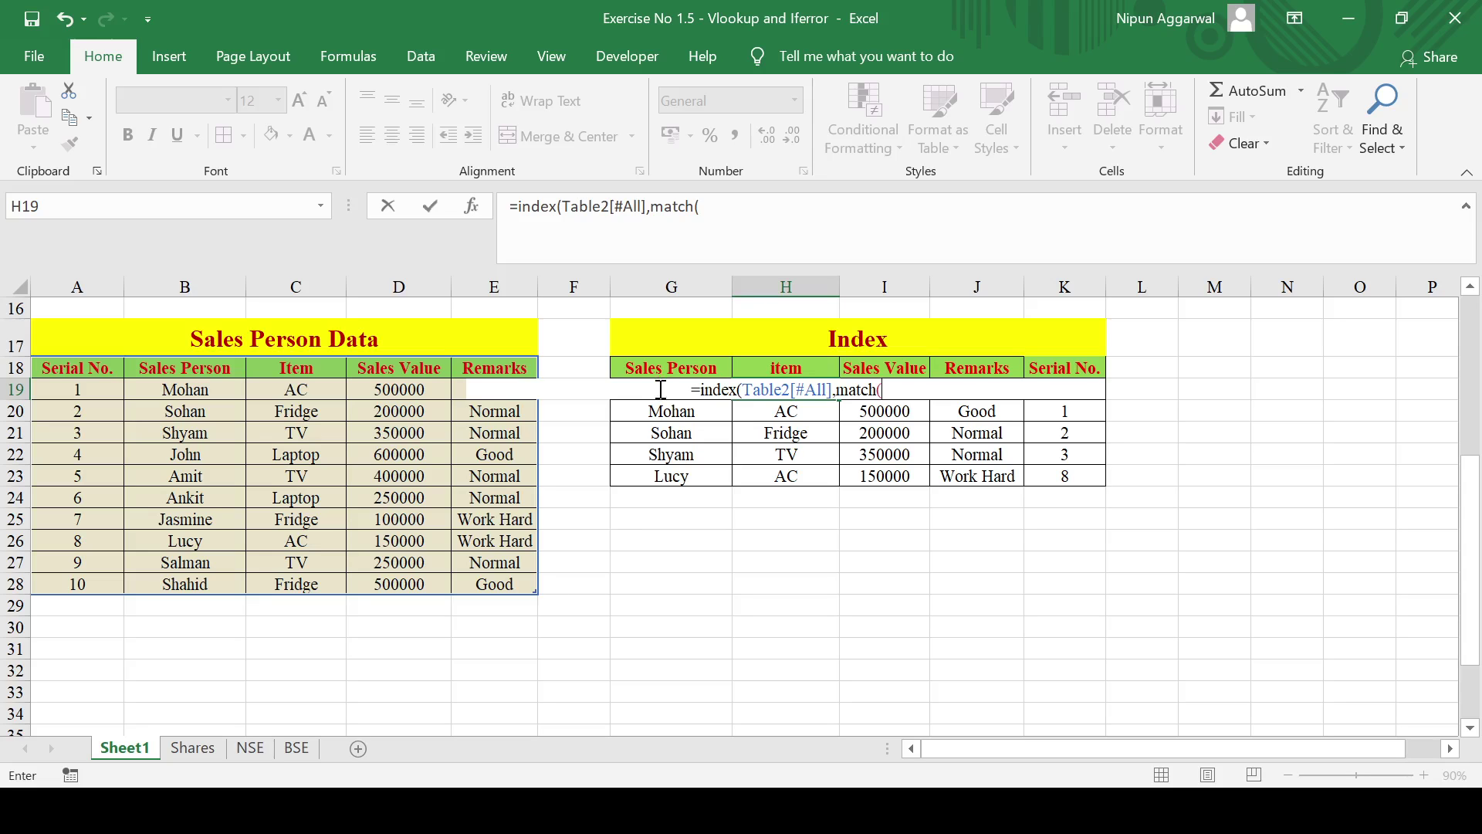
type("G")
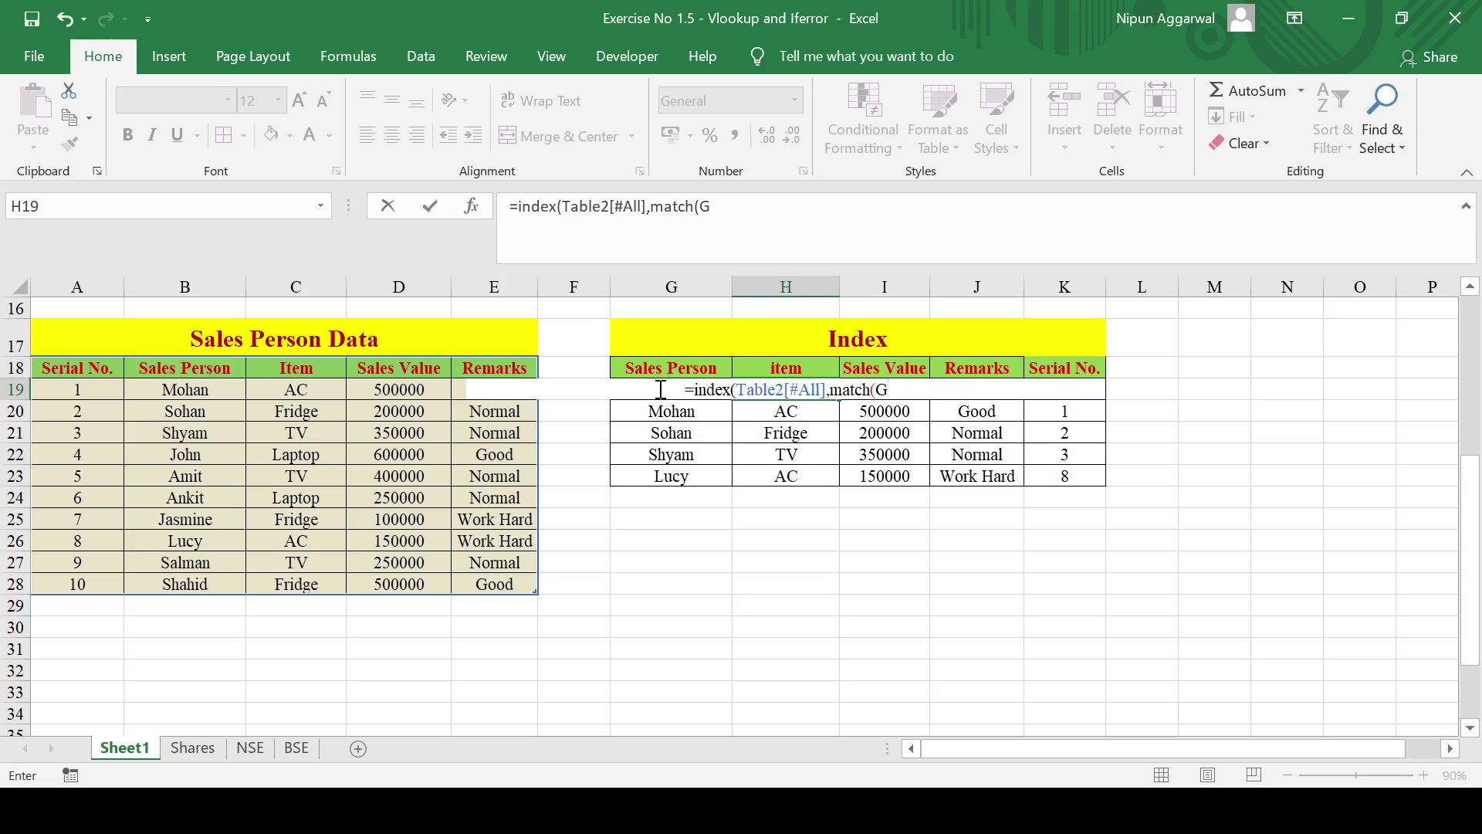
type("19")
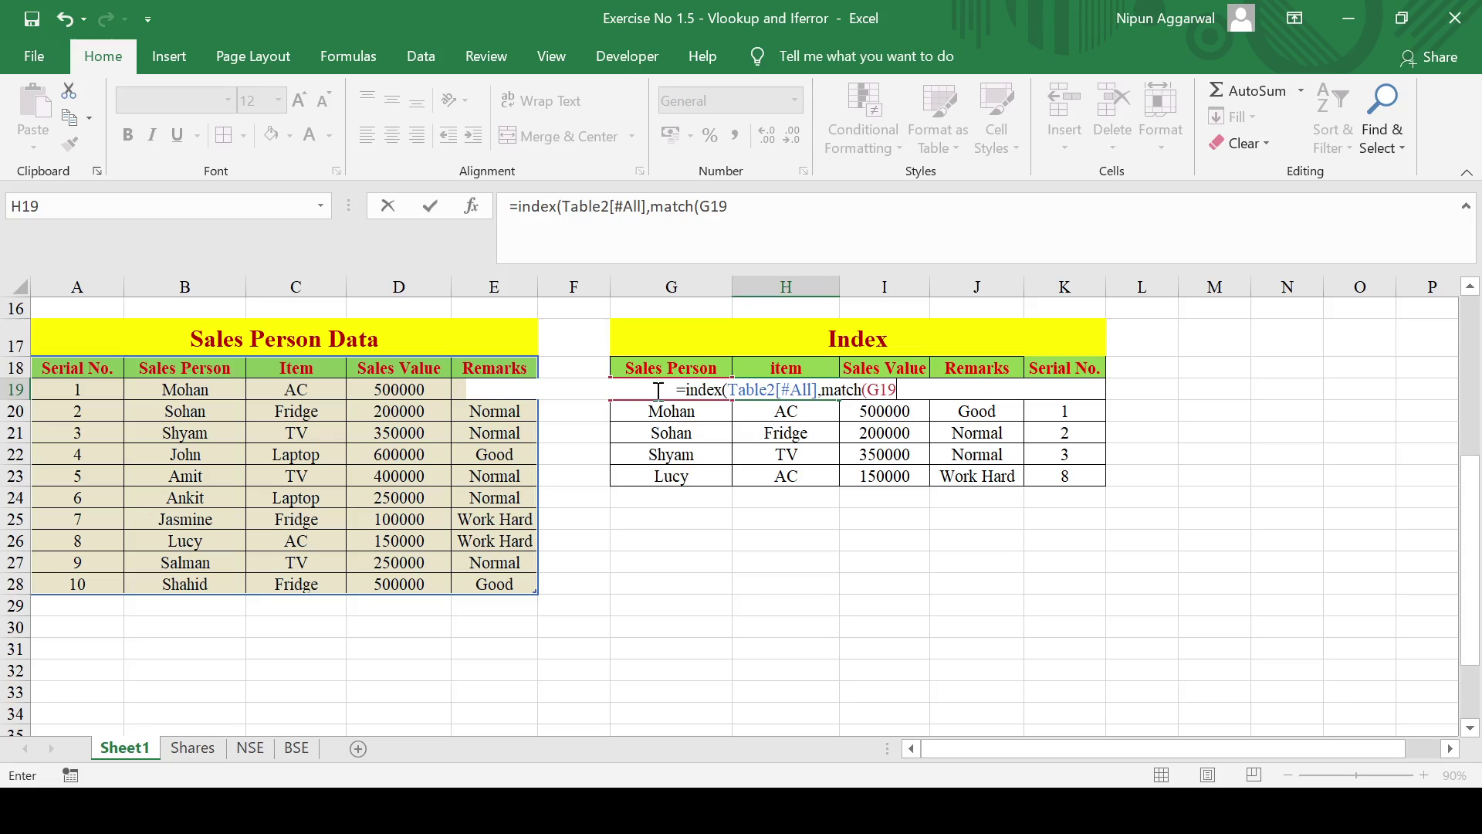
left_click(868, 389)
type("$")
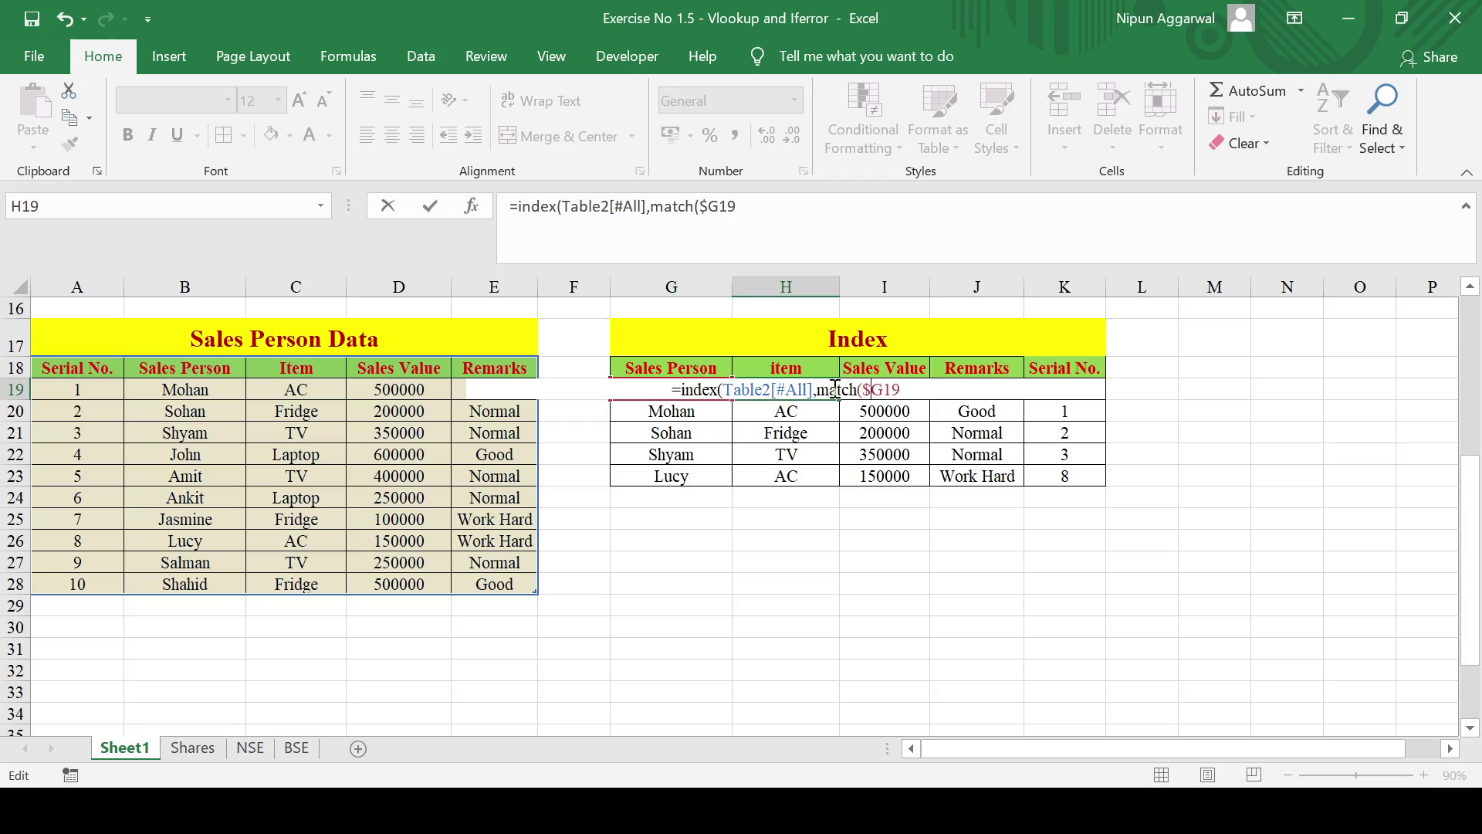
left_click(912, 388)
type(",")
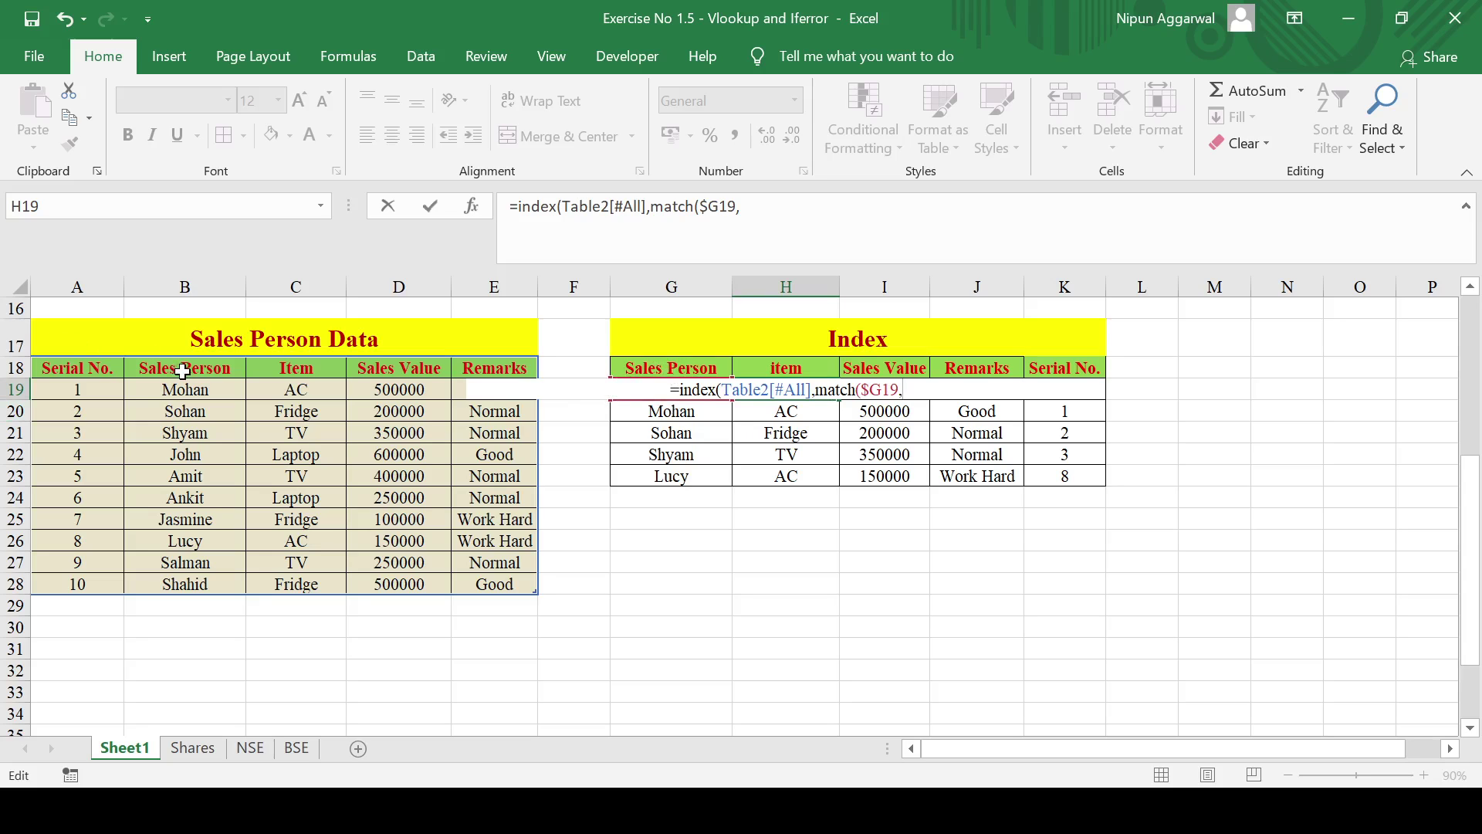
left_click_drag(183, 370, 193, 591)
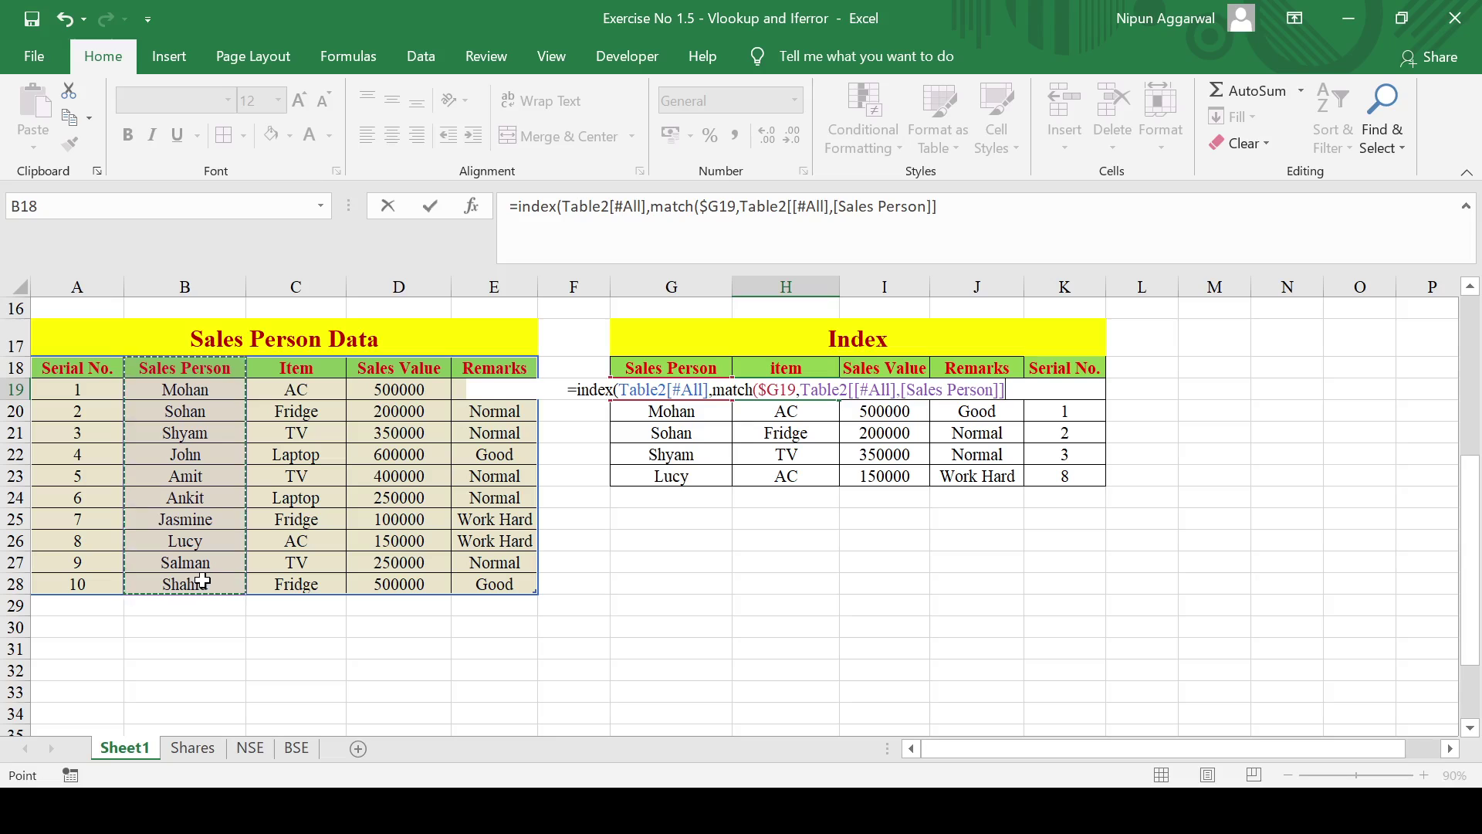
type(",")
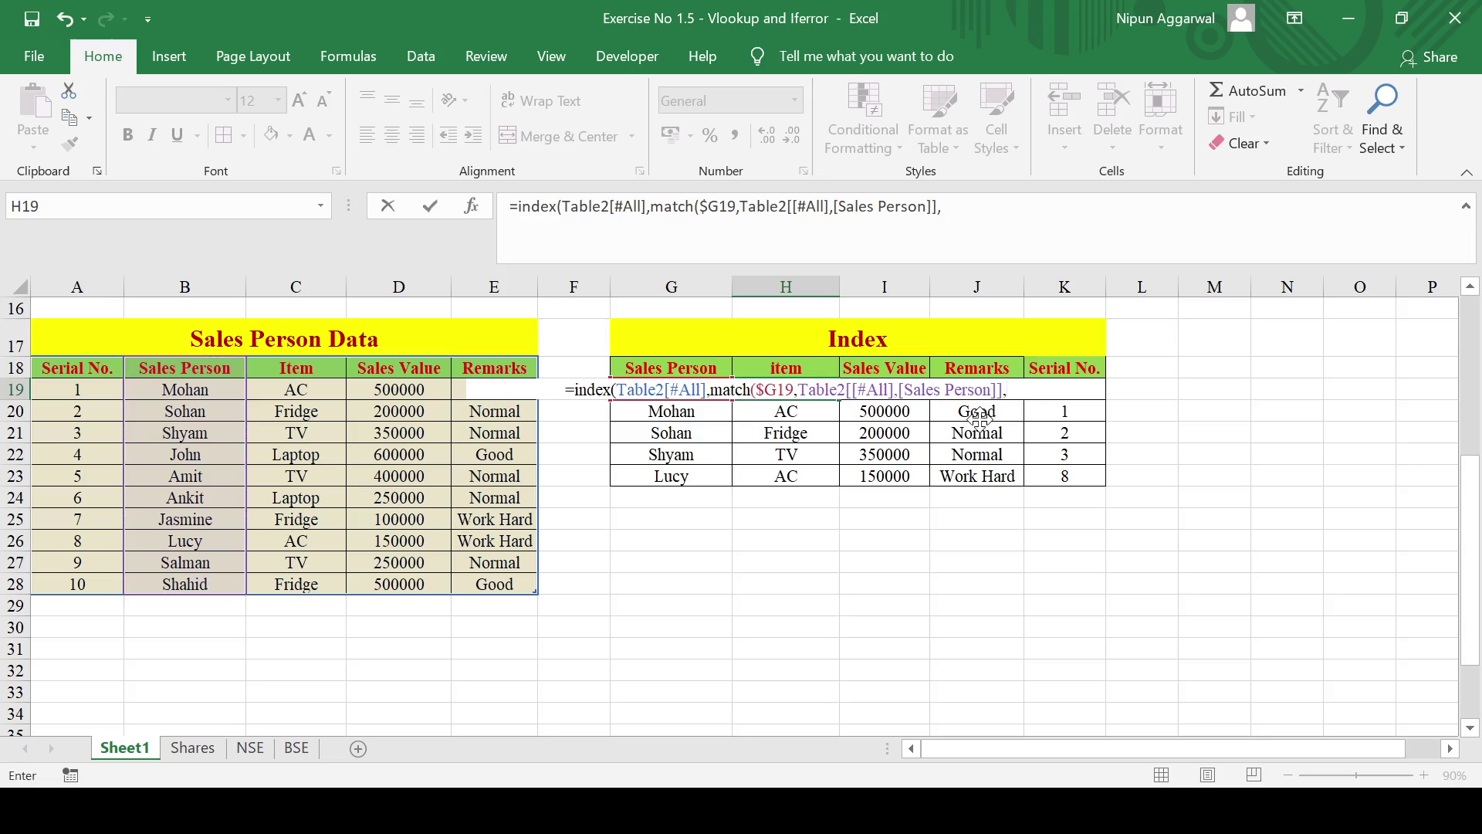
type("0")
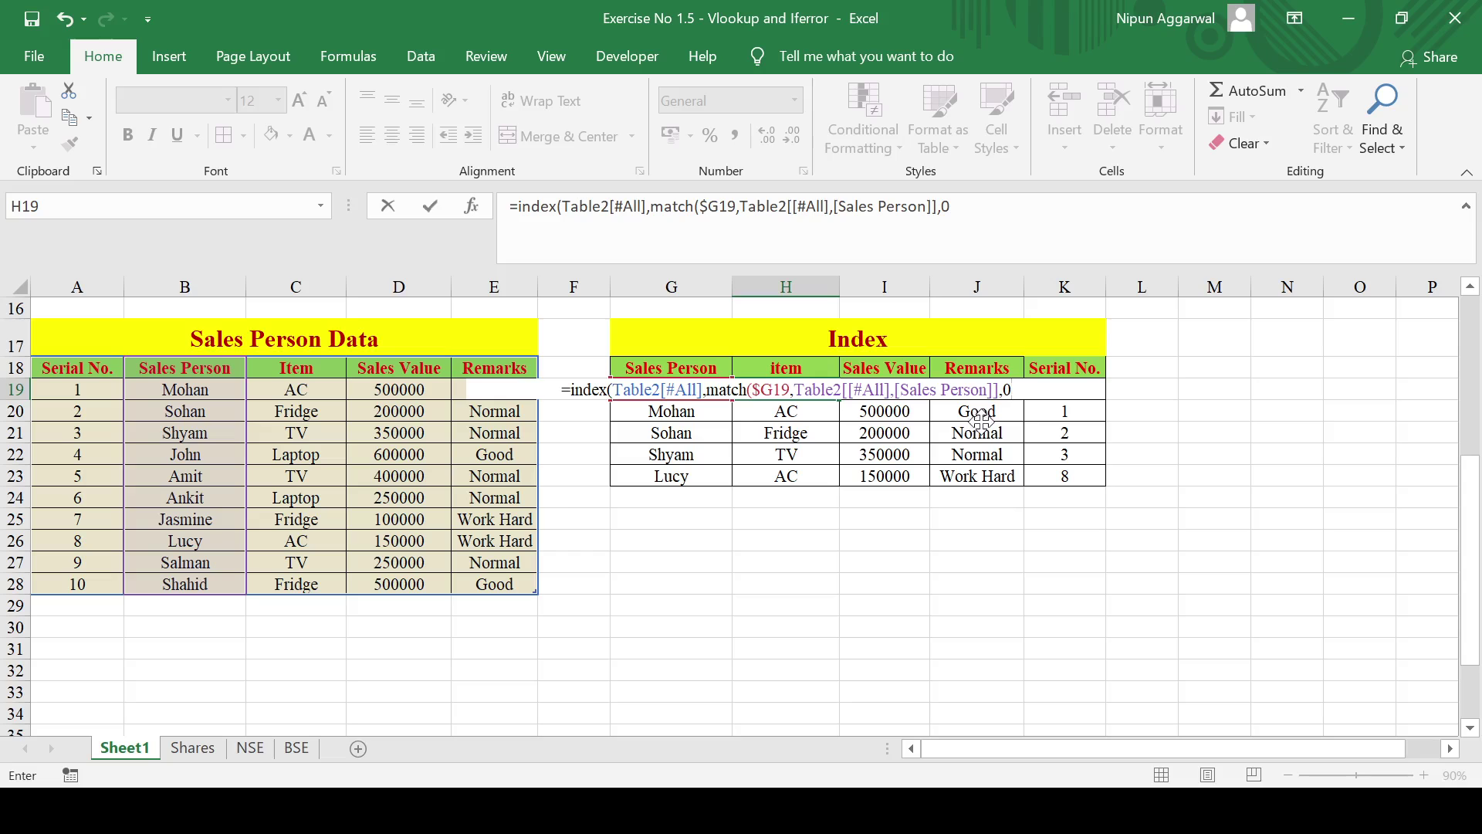
type(")")
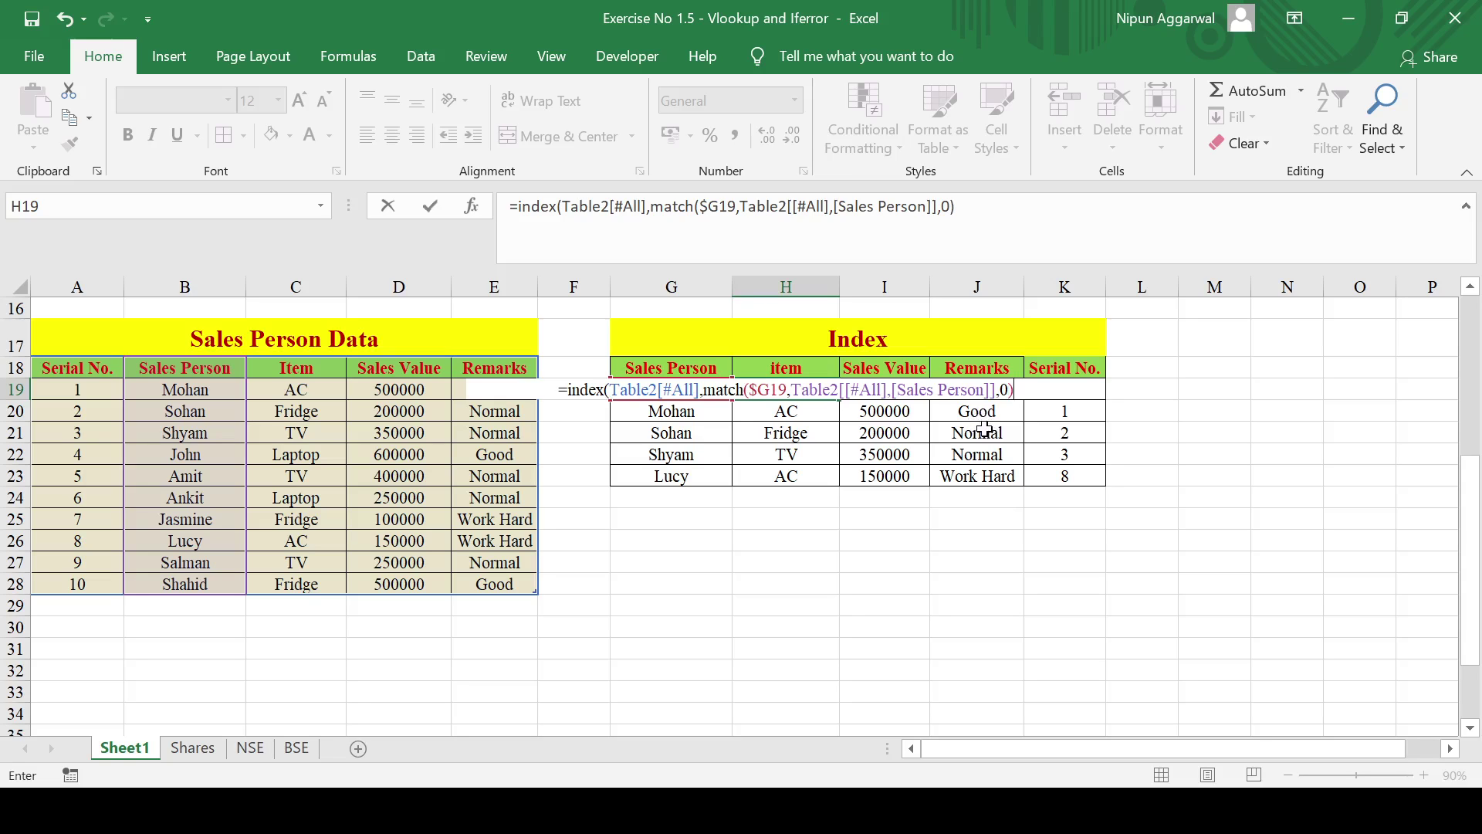
Add the column argument as an exact MATCH of $H$18 in Table2[#Headers] with match type 0, and enter the H19 formula.
type(",")
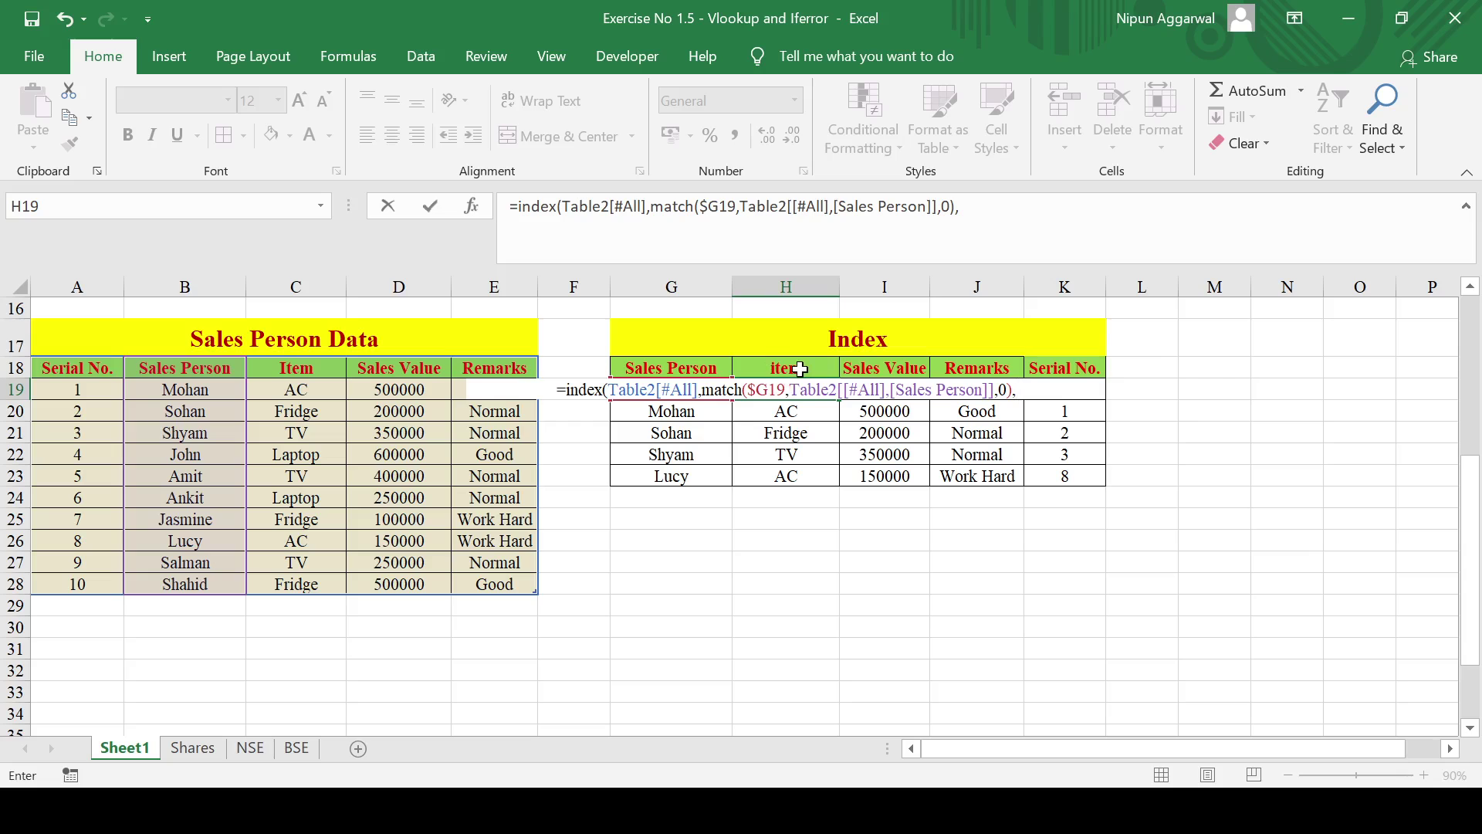
left_click(800, 371)
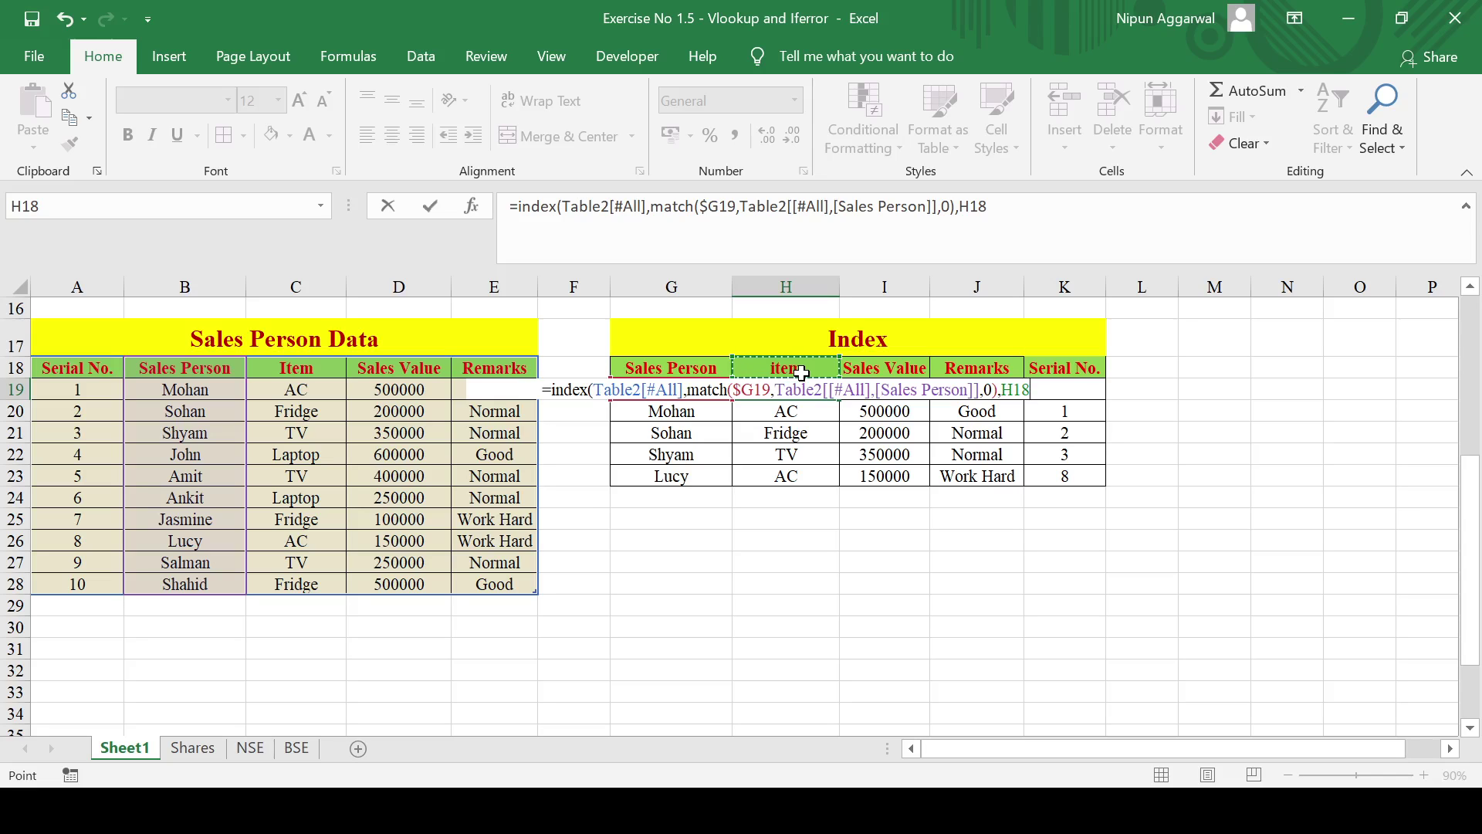
key("F4")
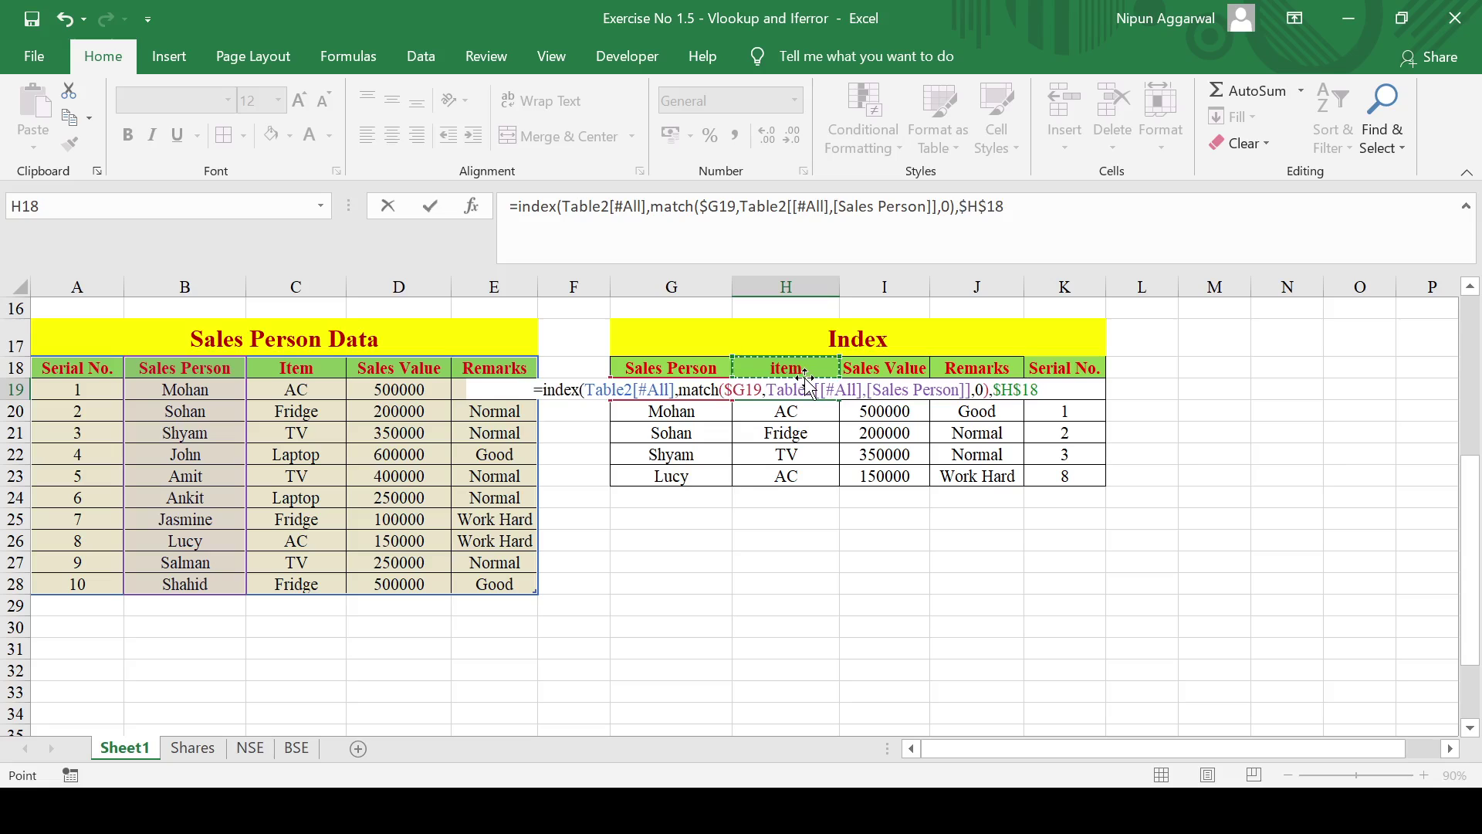
type(",")
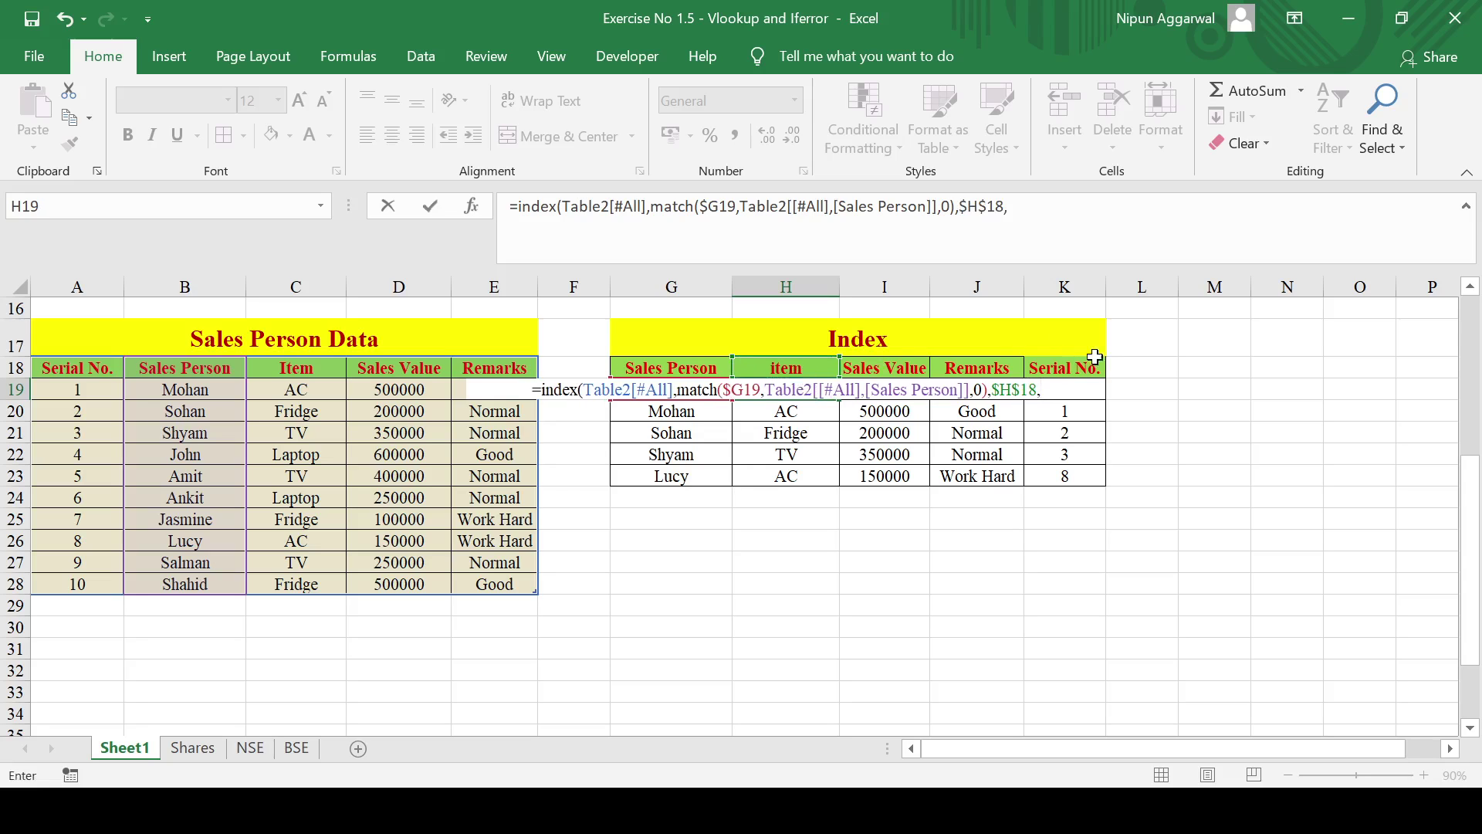
left_click(993, 389)
type("match")
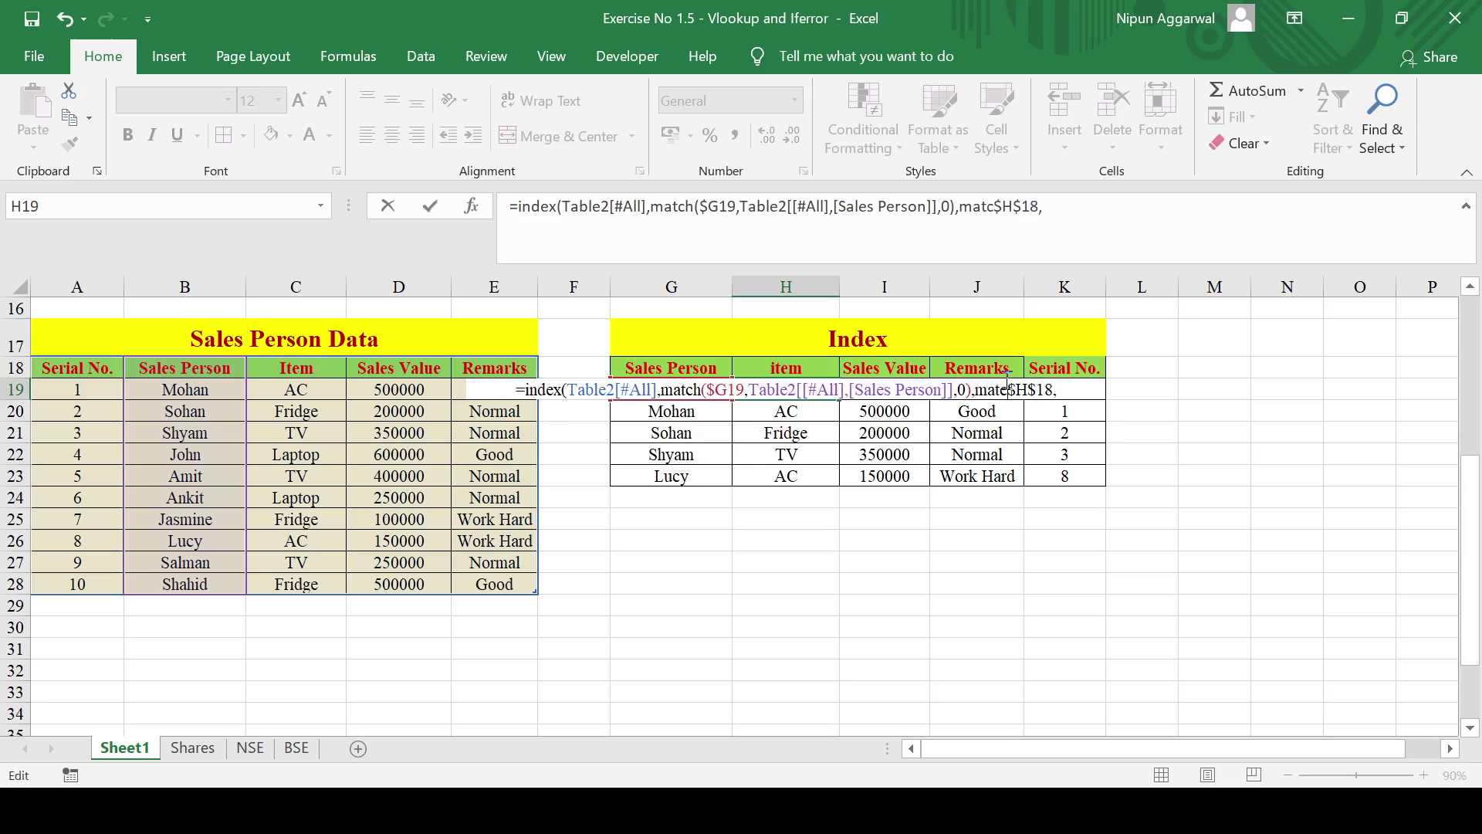
type("(")
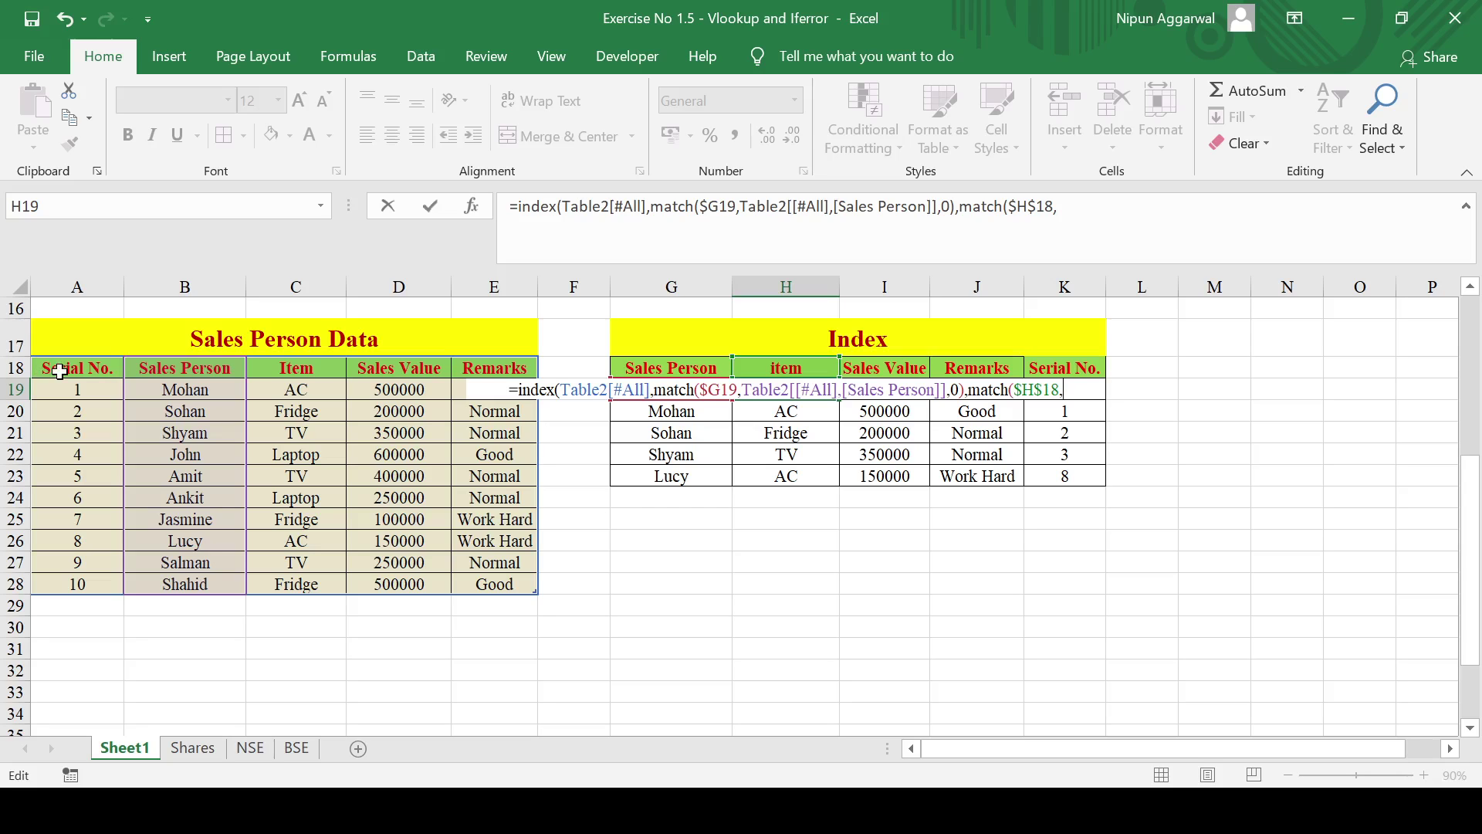
left_click_drag(60, 372, 478, 369)
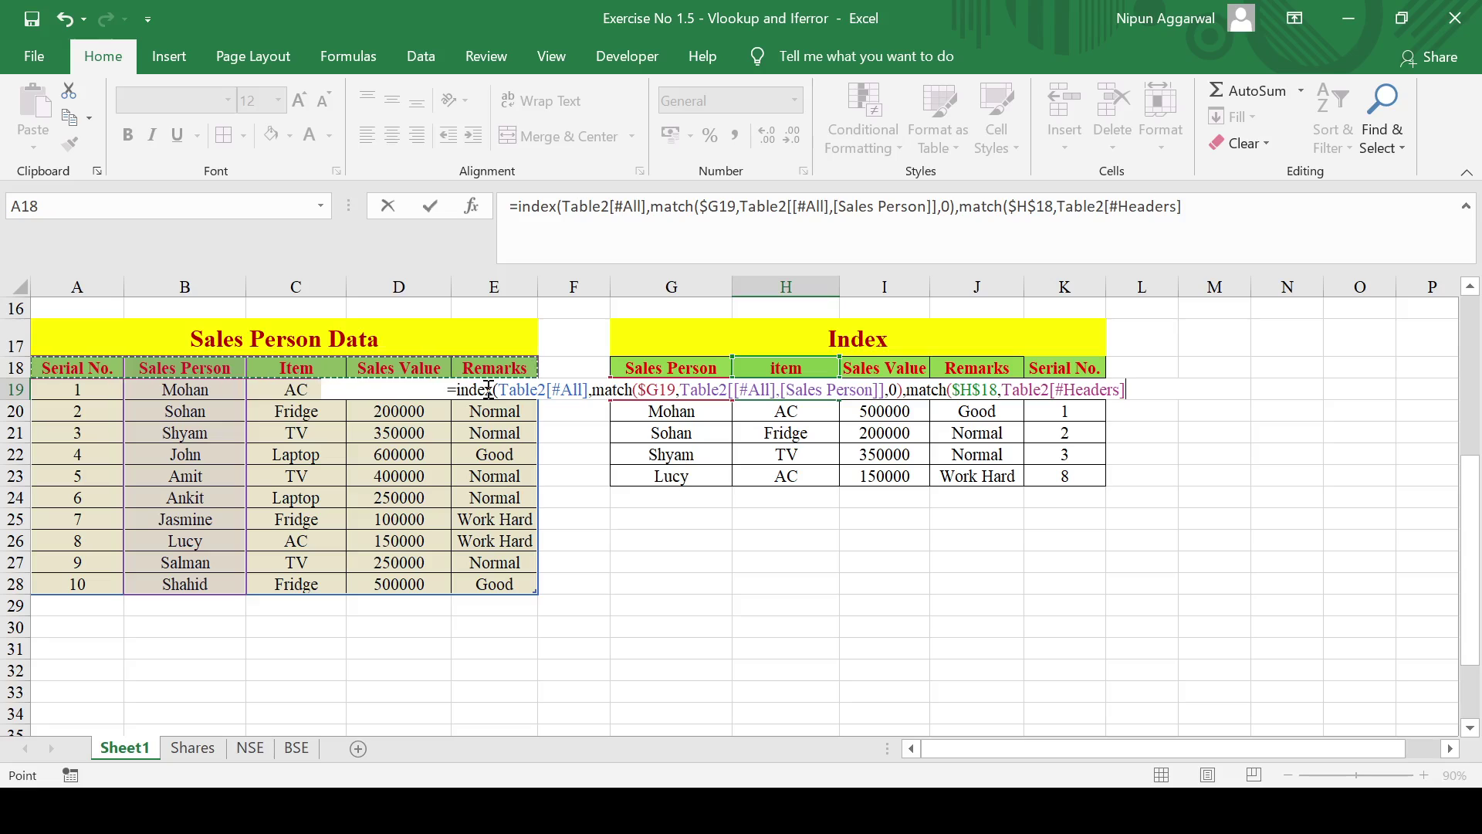
type(",")
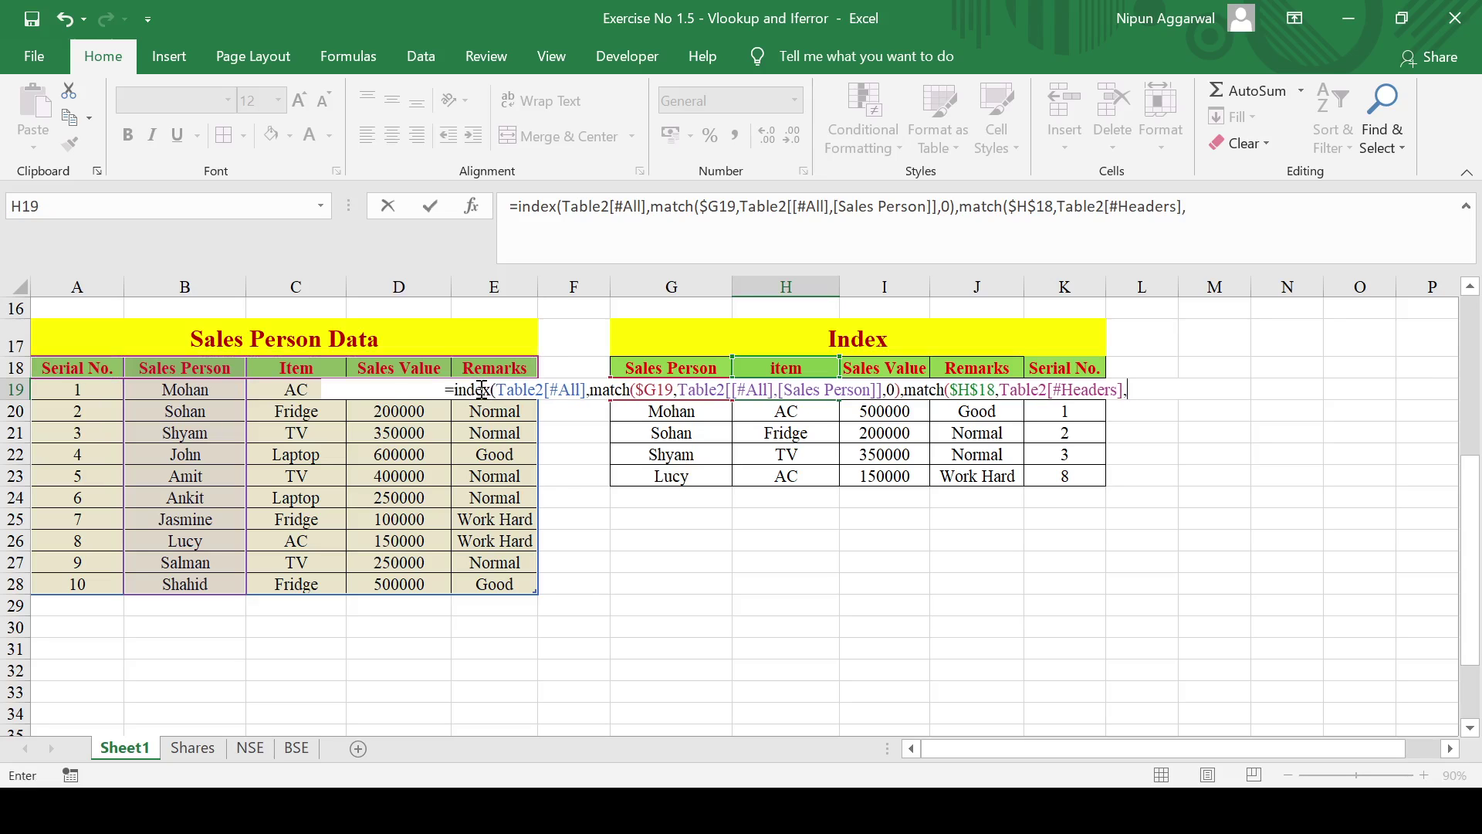
type("0")
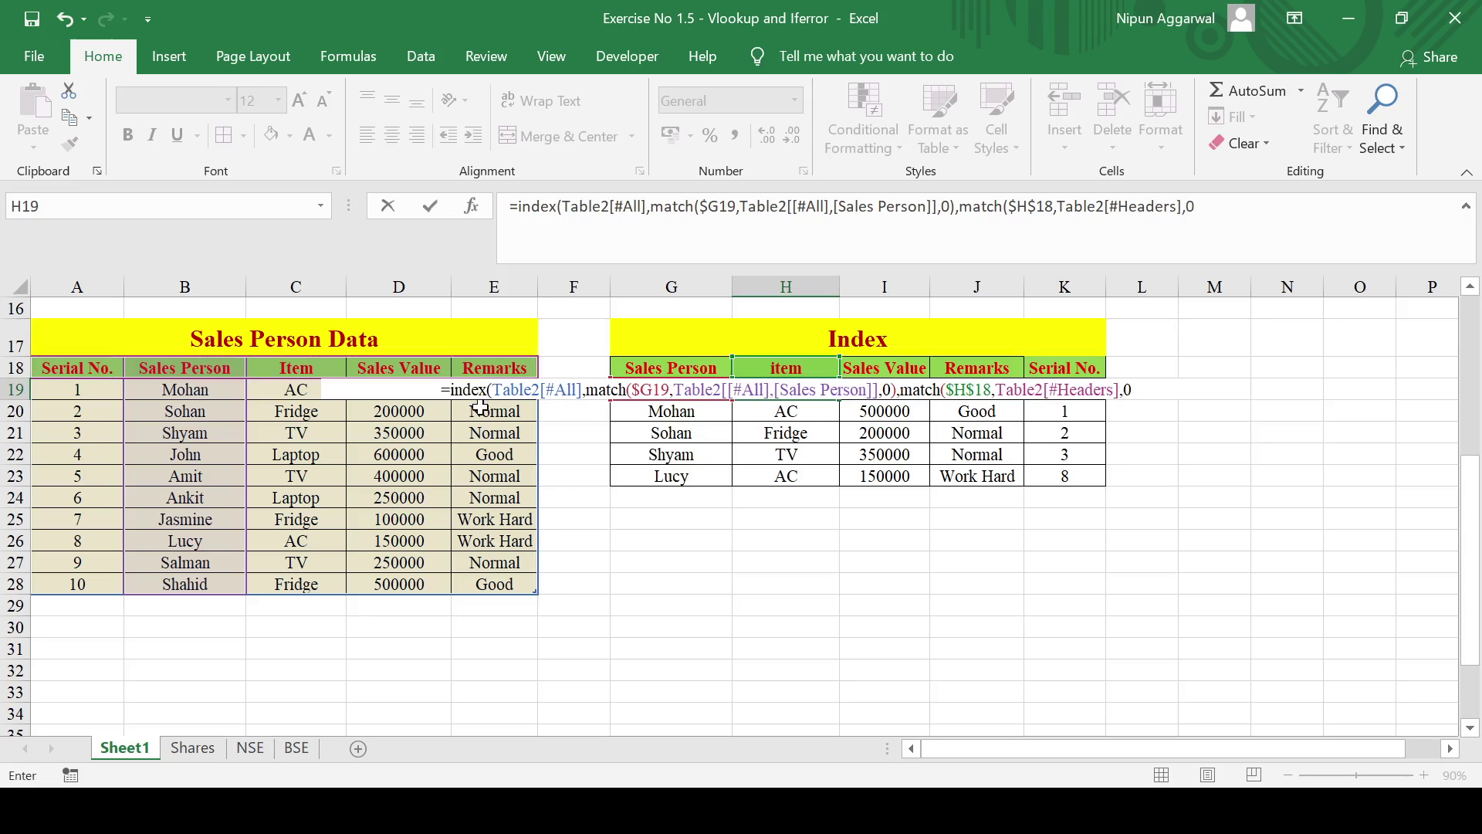
type(")")
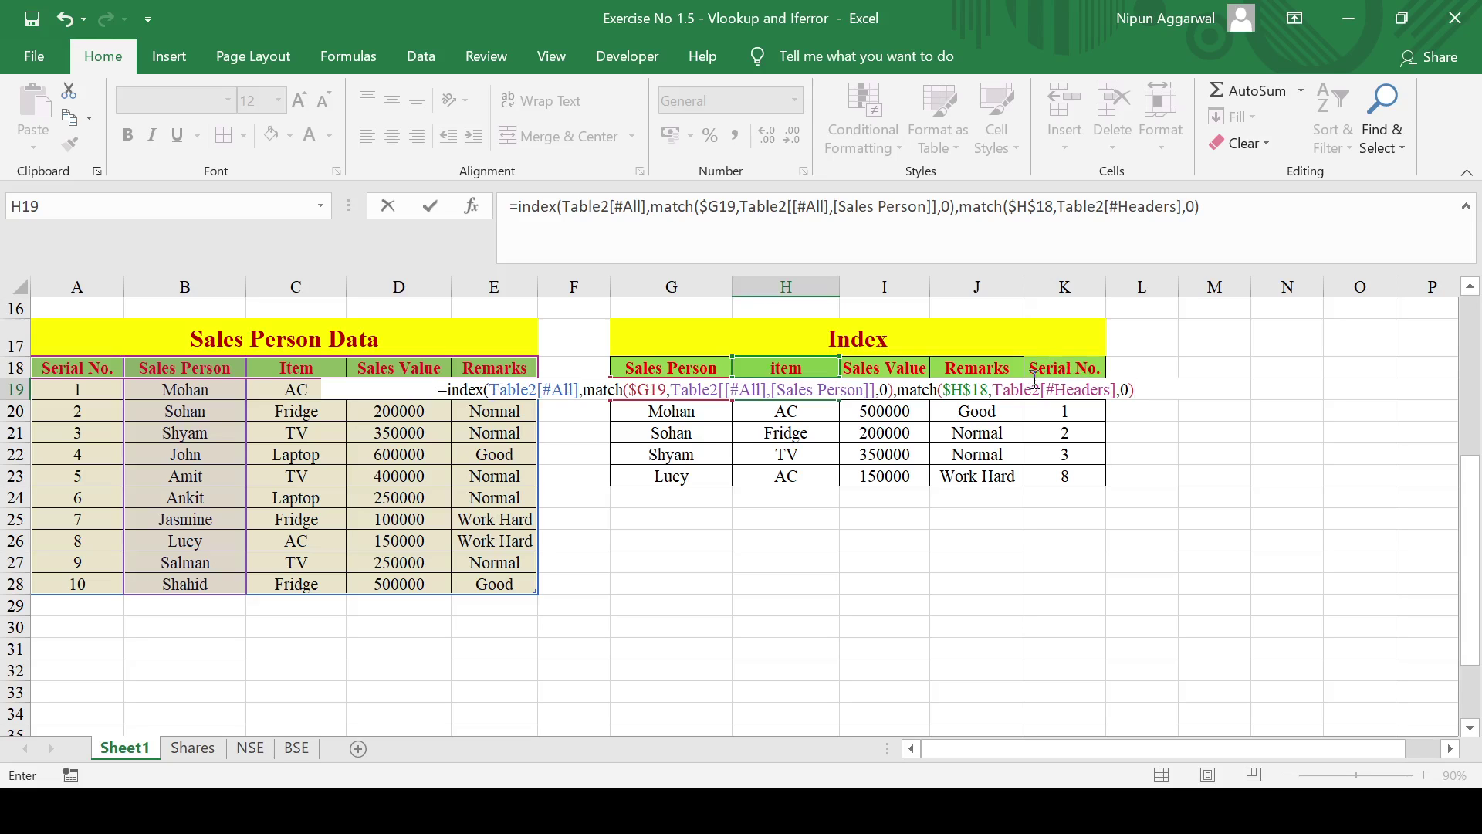
type(")")
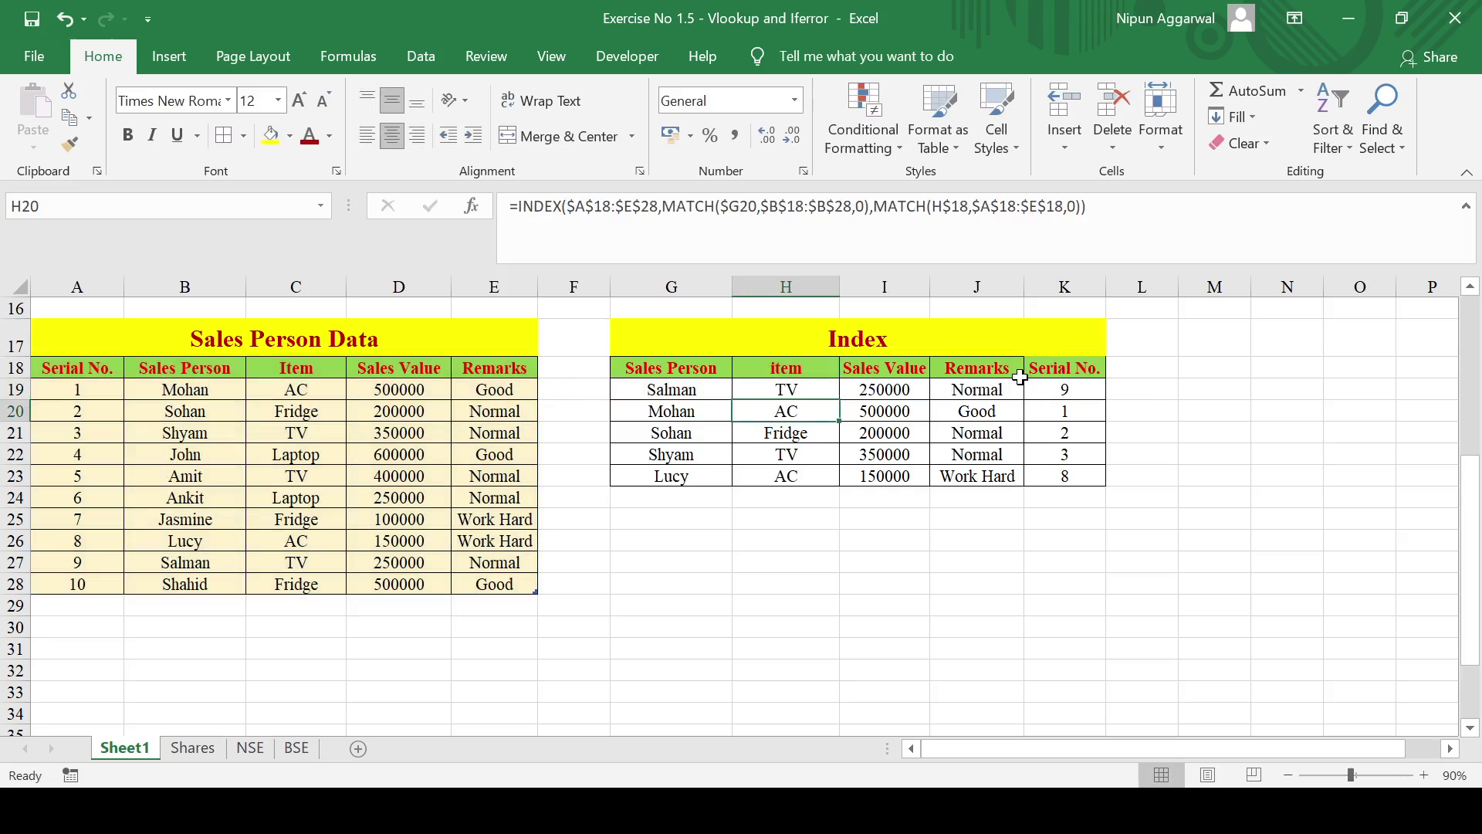
left_click(785, 389)
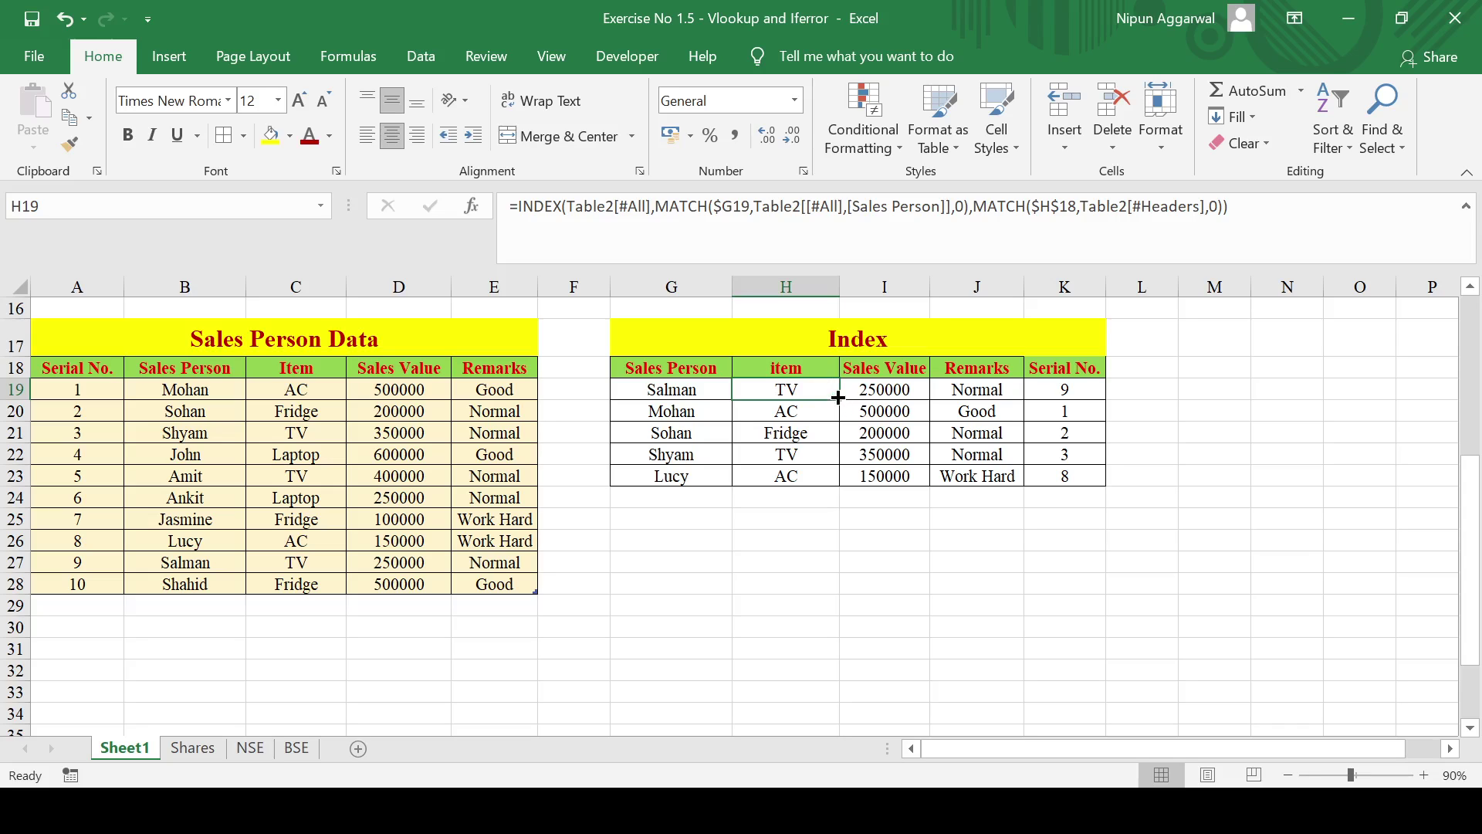
Fill the H19 formula down to H23, and replace the salesperson in G19 with the one listed under serial number 10.
left_click_drag(839, 398, 840, 484)
left_click(803, 540)
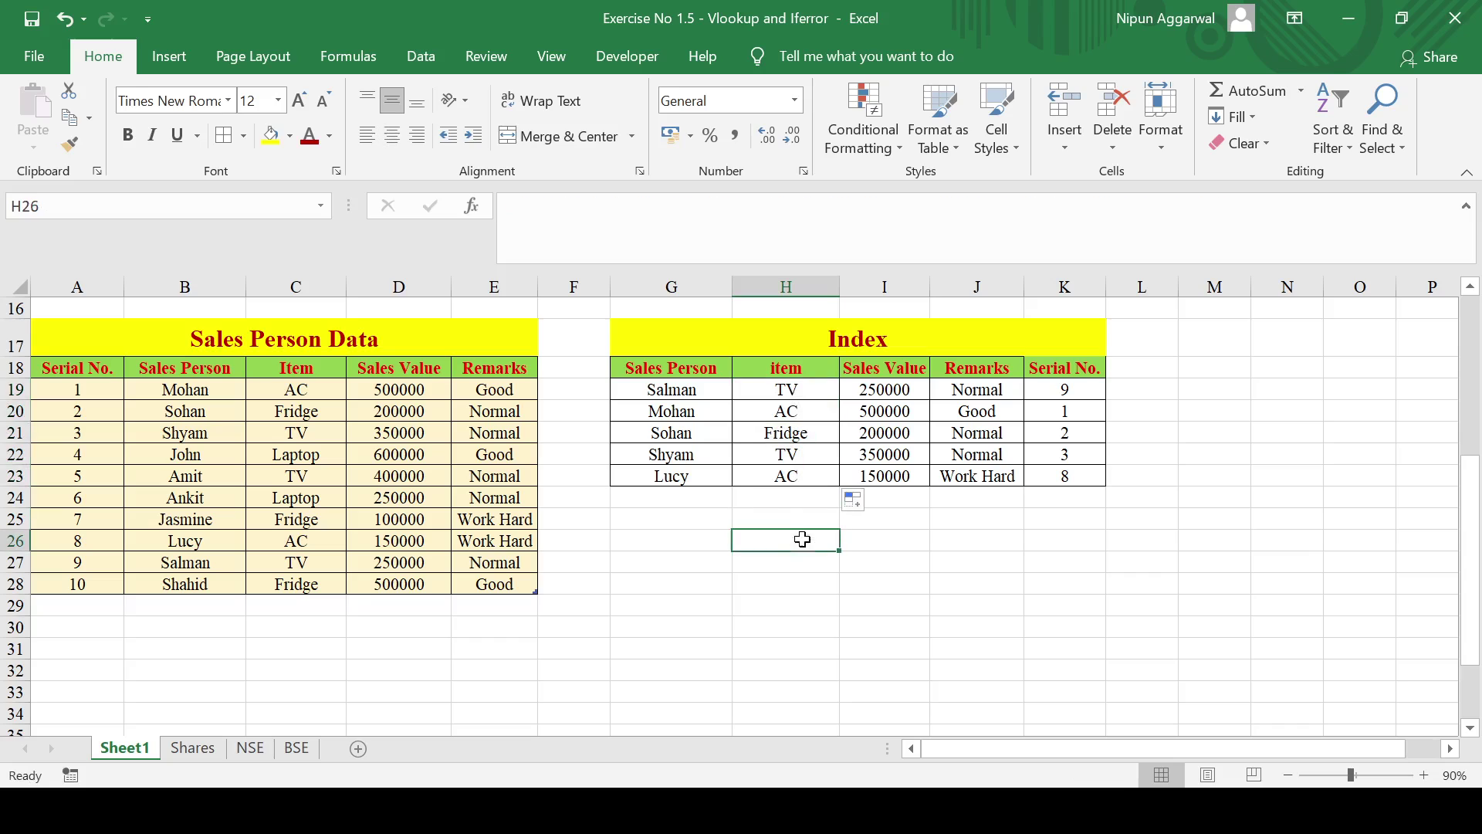
left_click(668, 413)
left_click(675, 386)
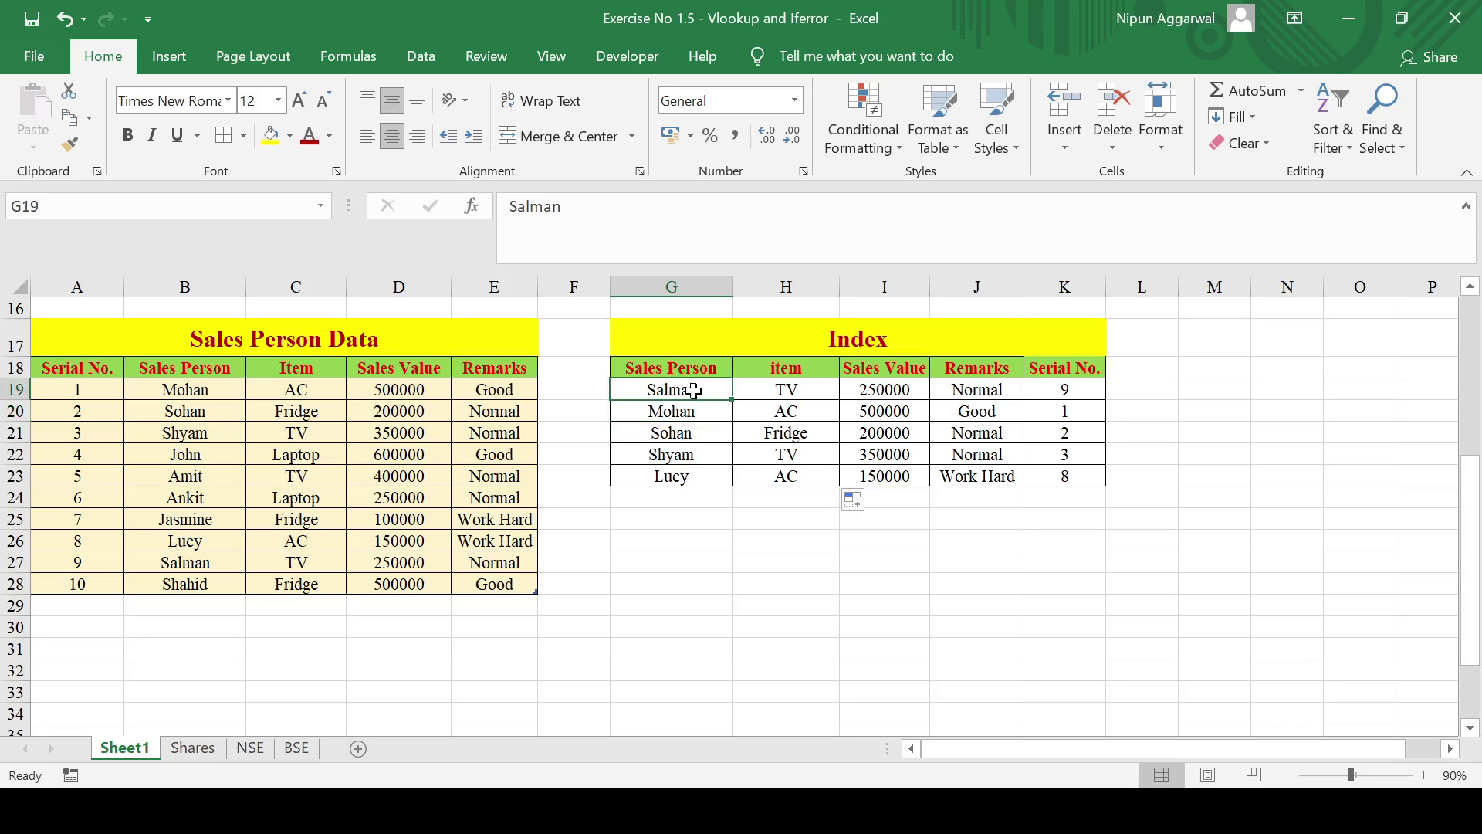
type("shahid")
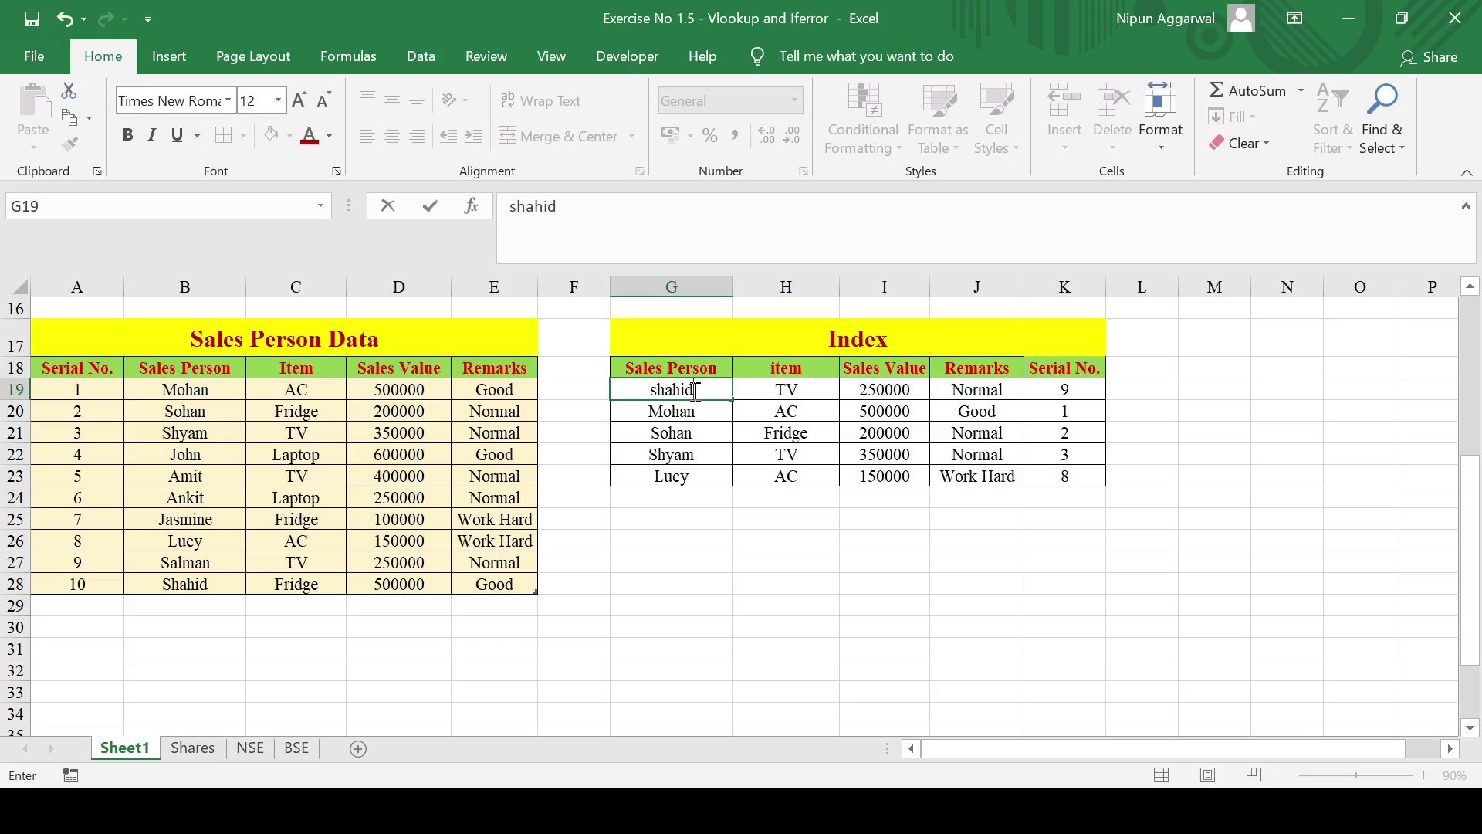
key("Return")
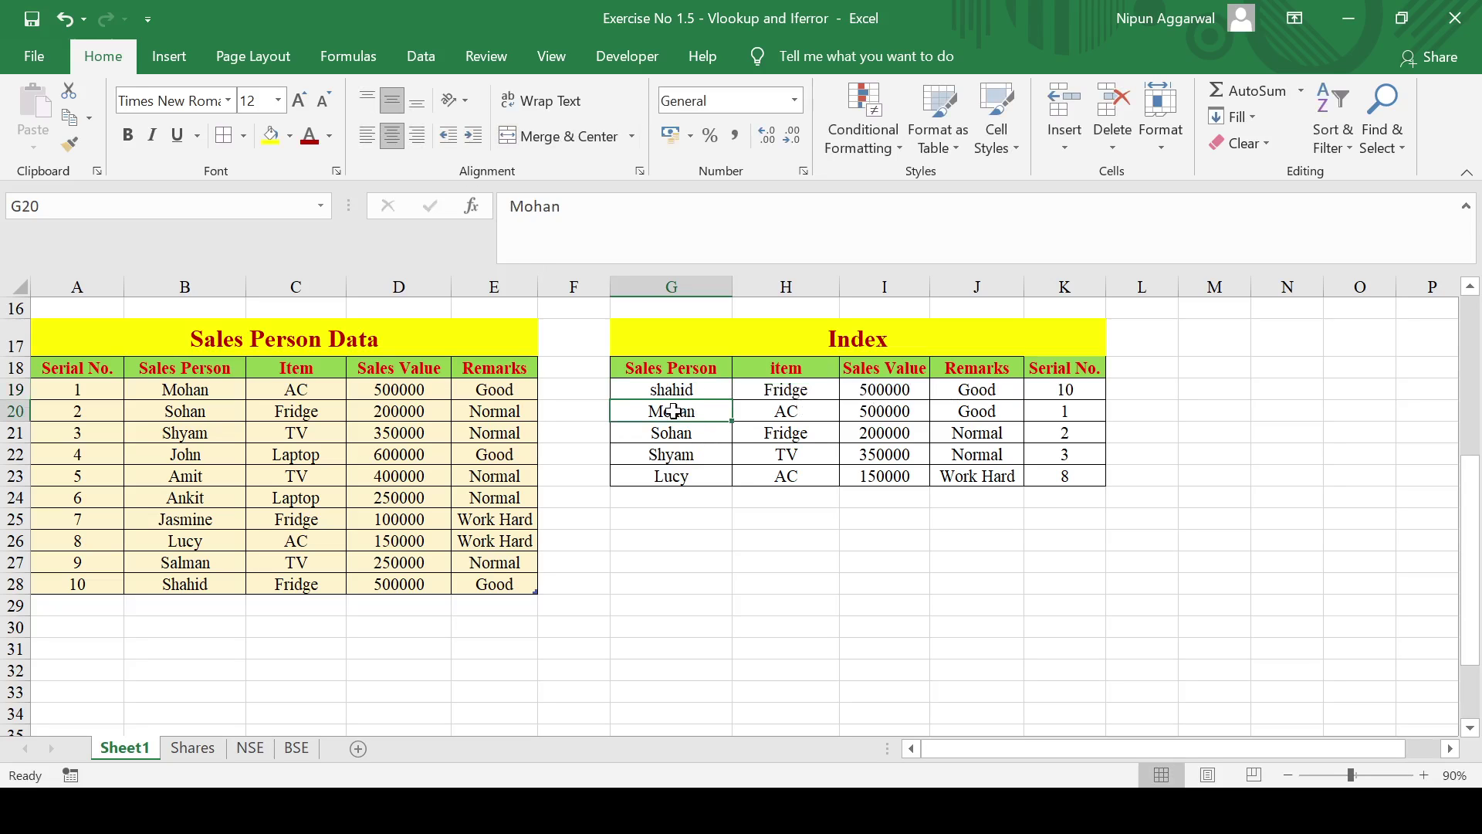
Extend the H19 lookup formula down the Index table's item column through H24, one row past the last entry.
left_click_drag(674, 410, 1058, 462)
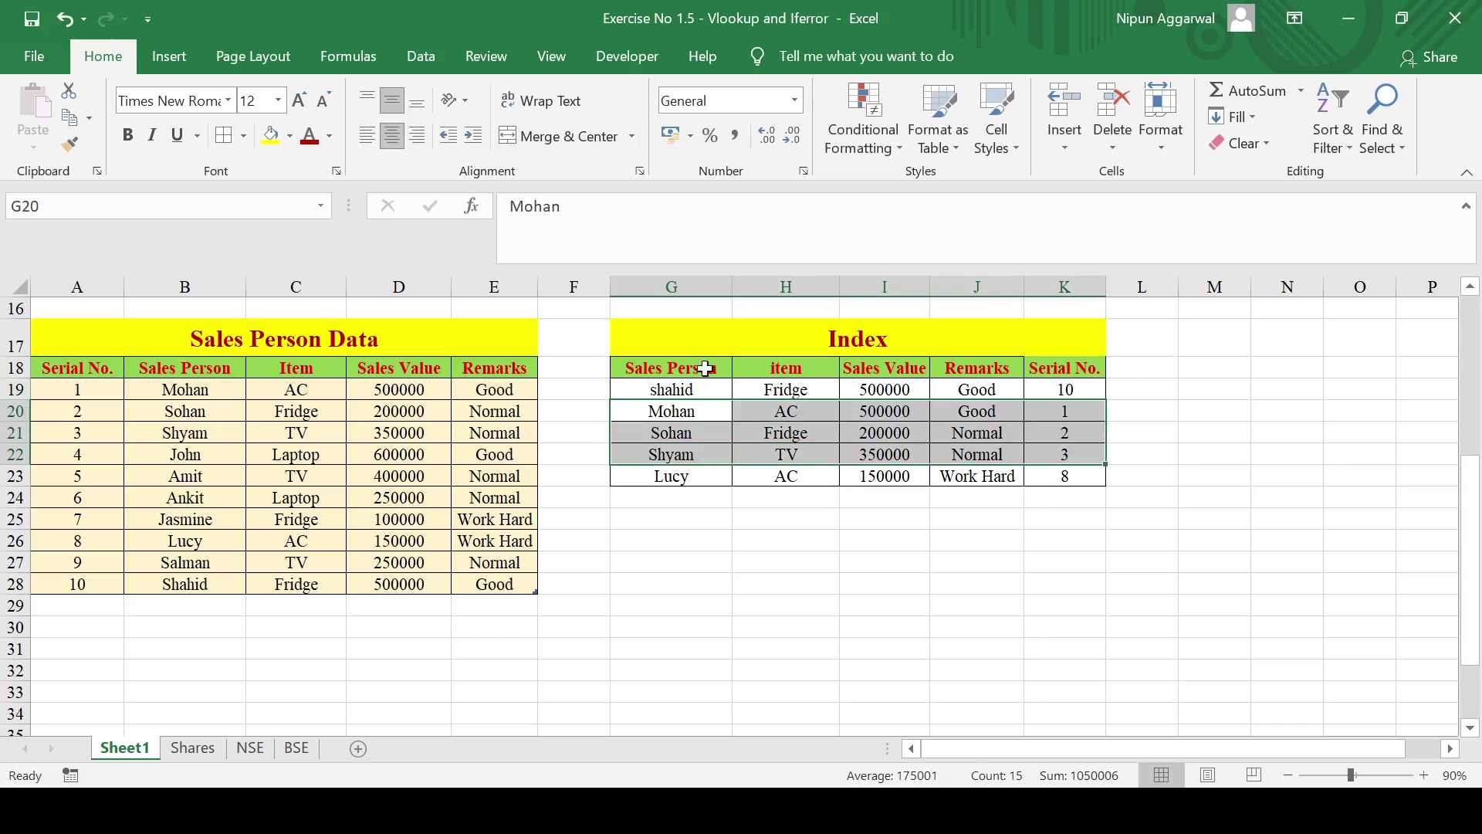
left_click_drag(691, 392, 687, 495)
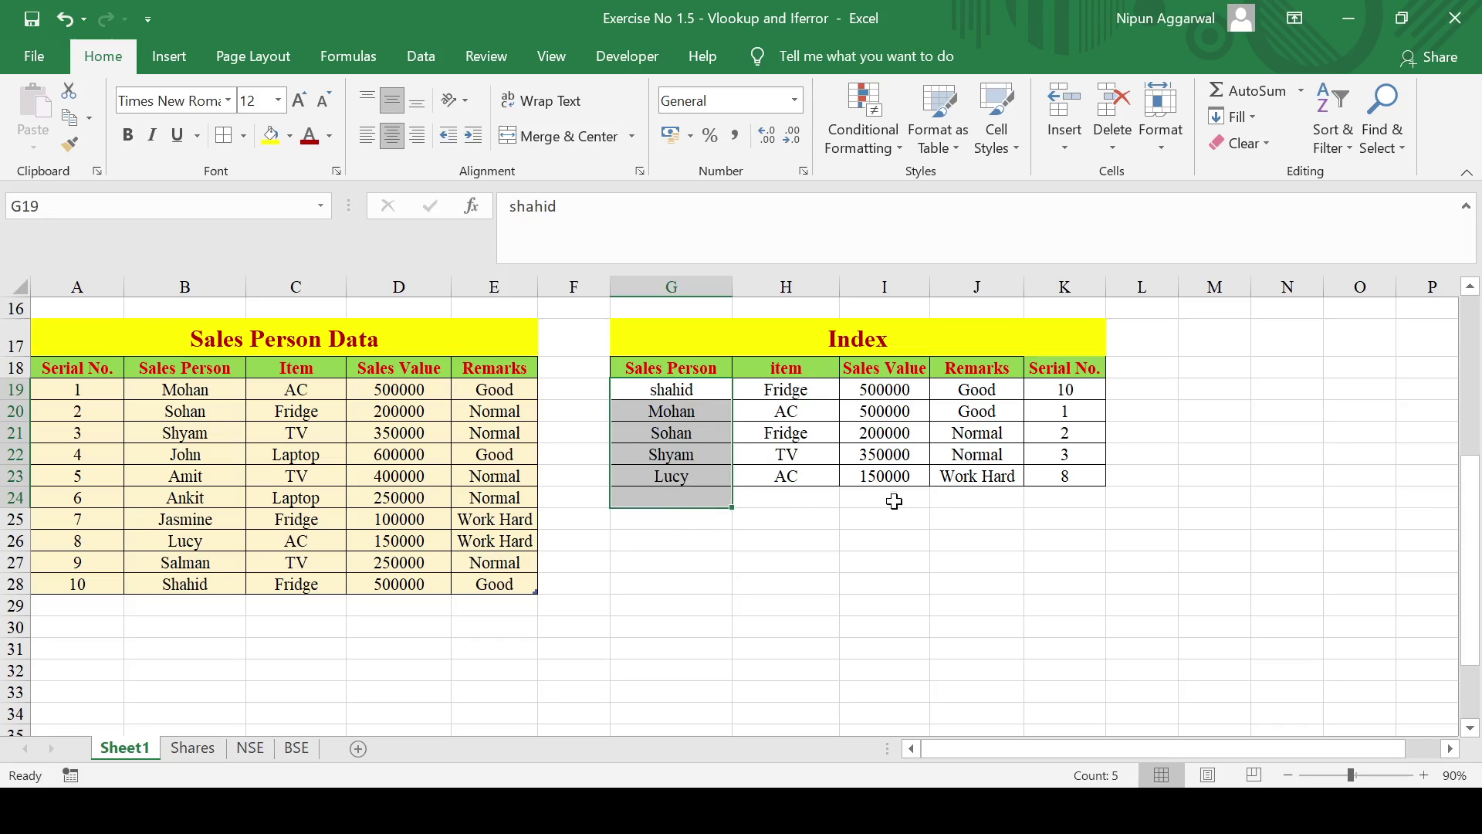
left_click(789, 391)
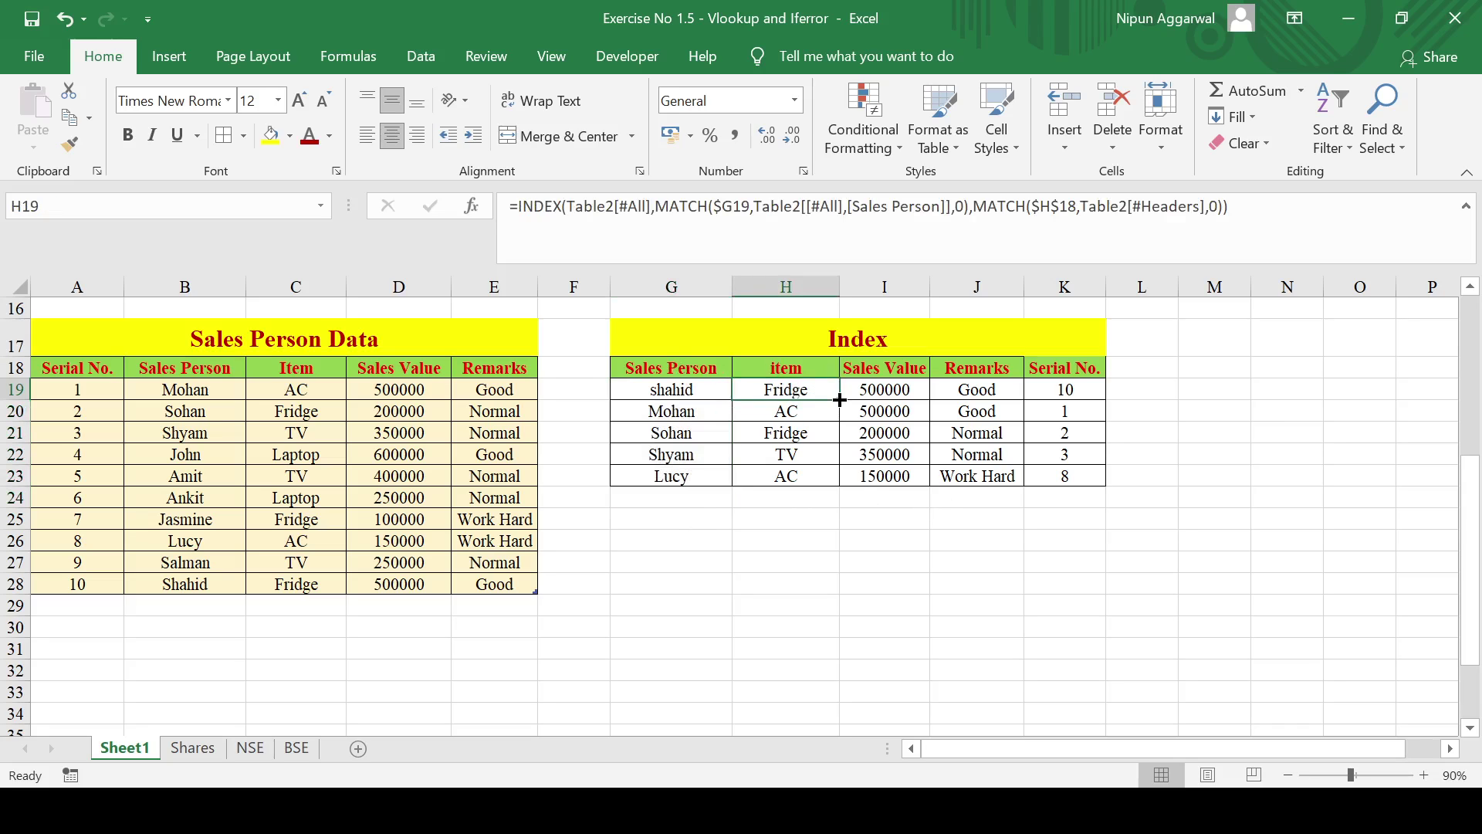
left_click_drag(839, 400, 830, 503)
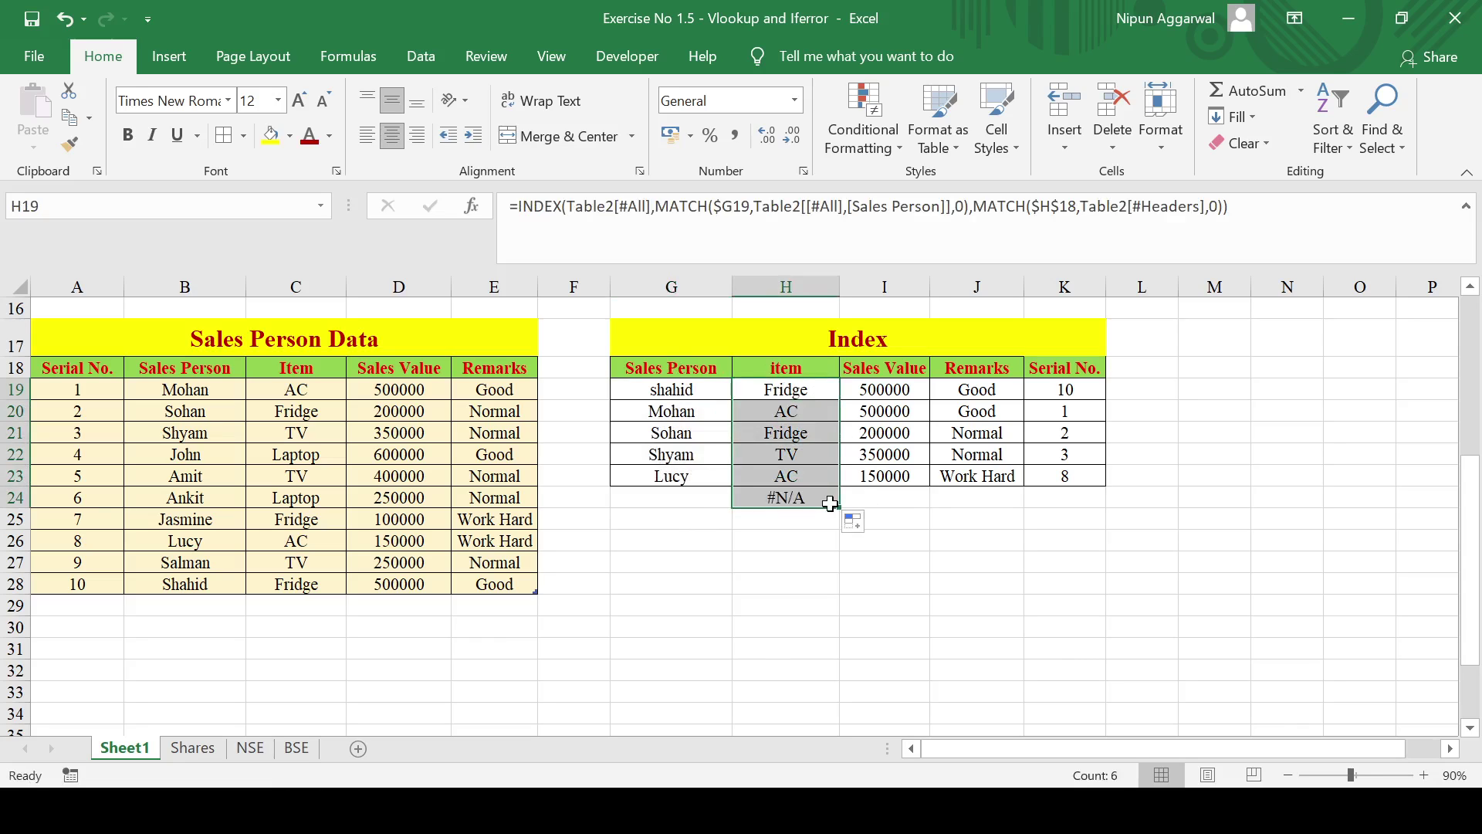
Add a lookup entry in G24 by entering the same salesperson name as in G23.
left_click(789, 496)
left_click(662, 495)
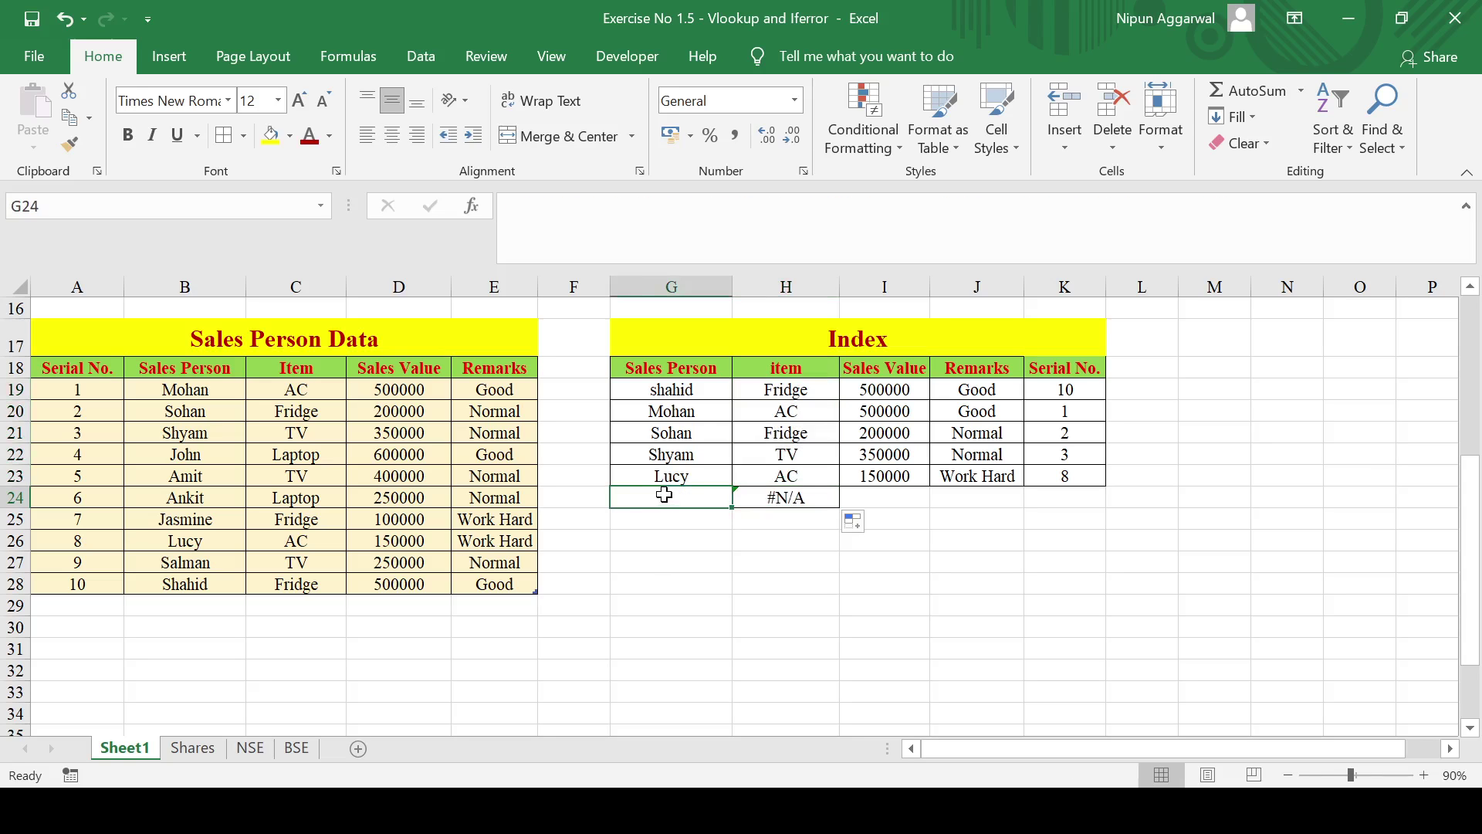
type("Lucy")
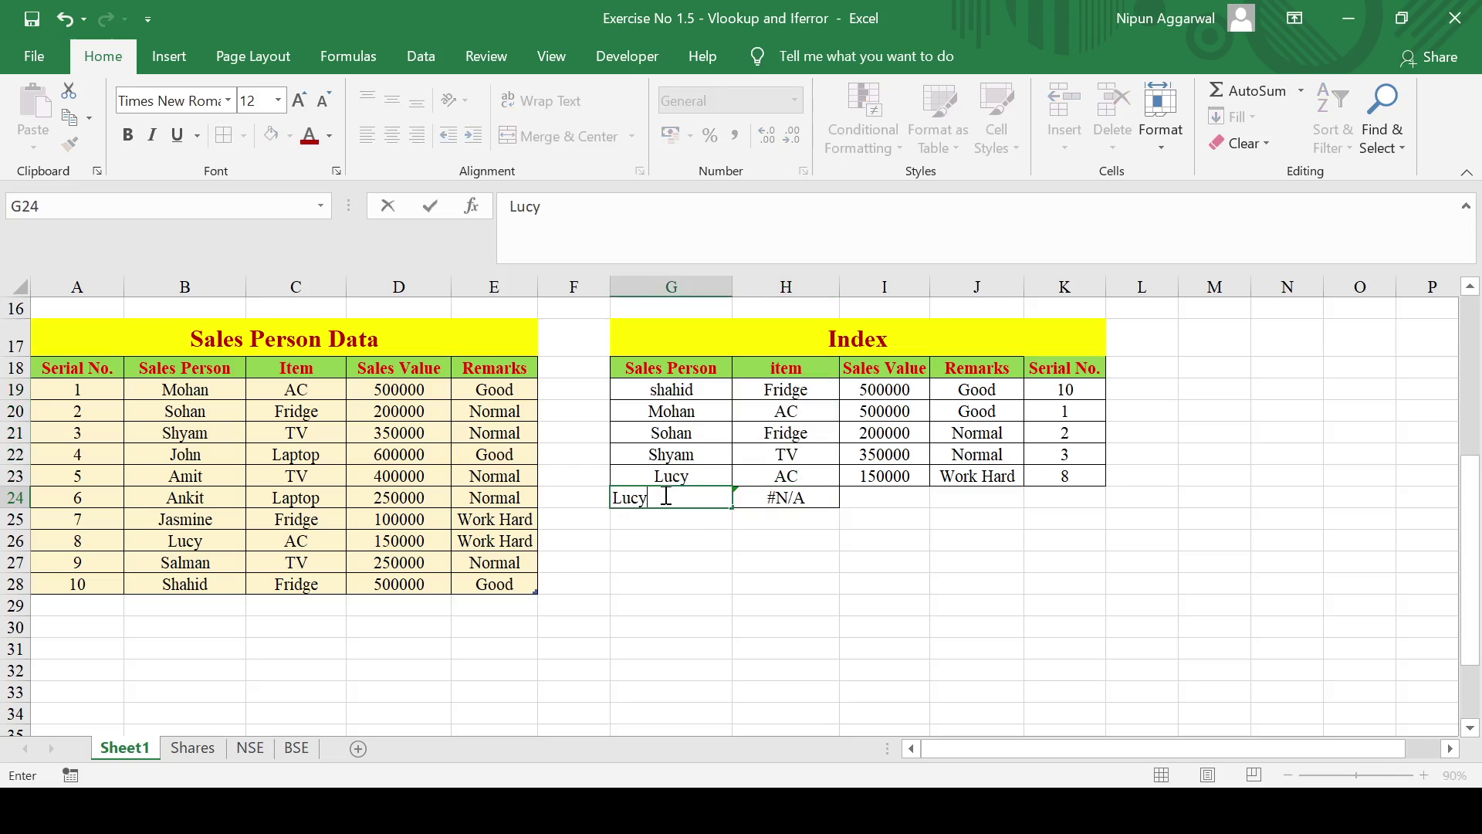
key("Return")
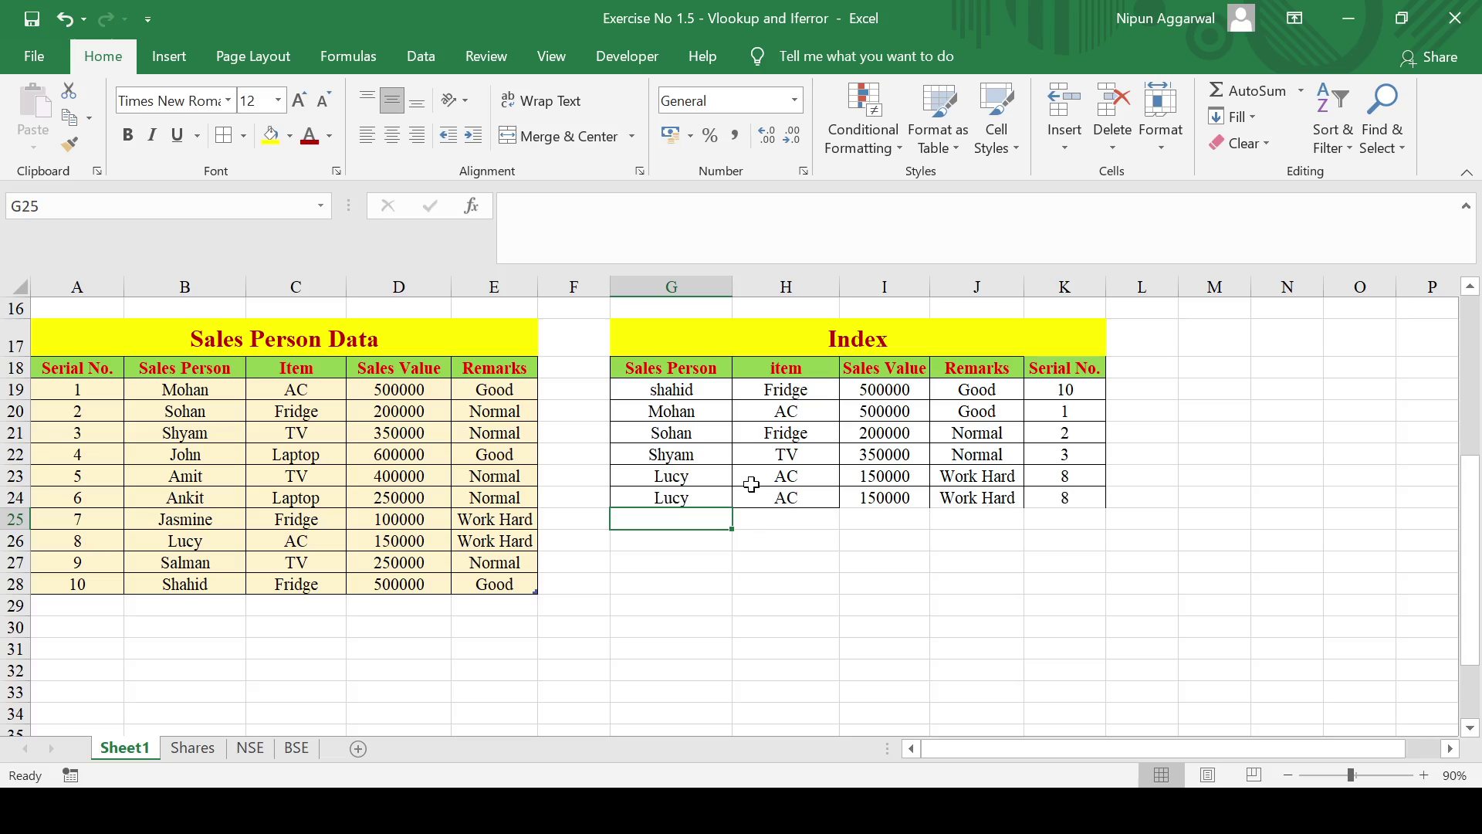
Compare the lookup results in rows 23 and 24, and examine the Index Serial No. column against the source table's Sales Person column.
left_click(696, 477)
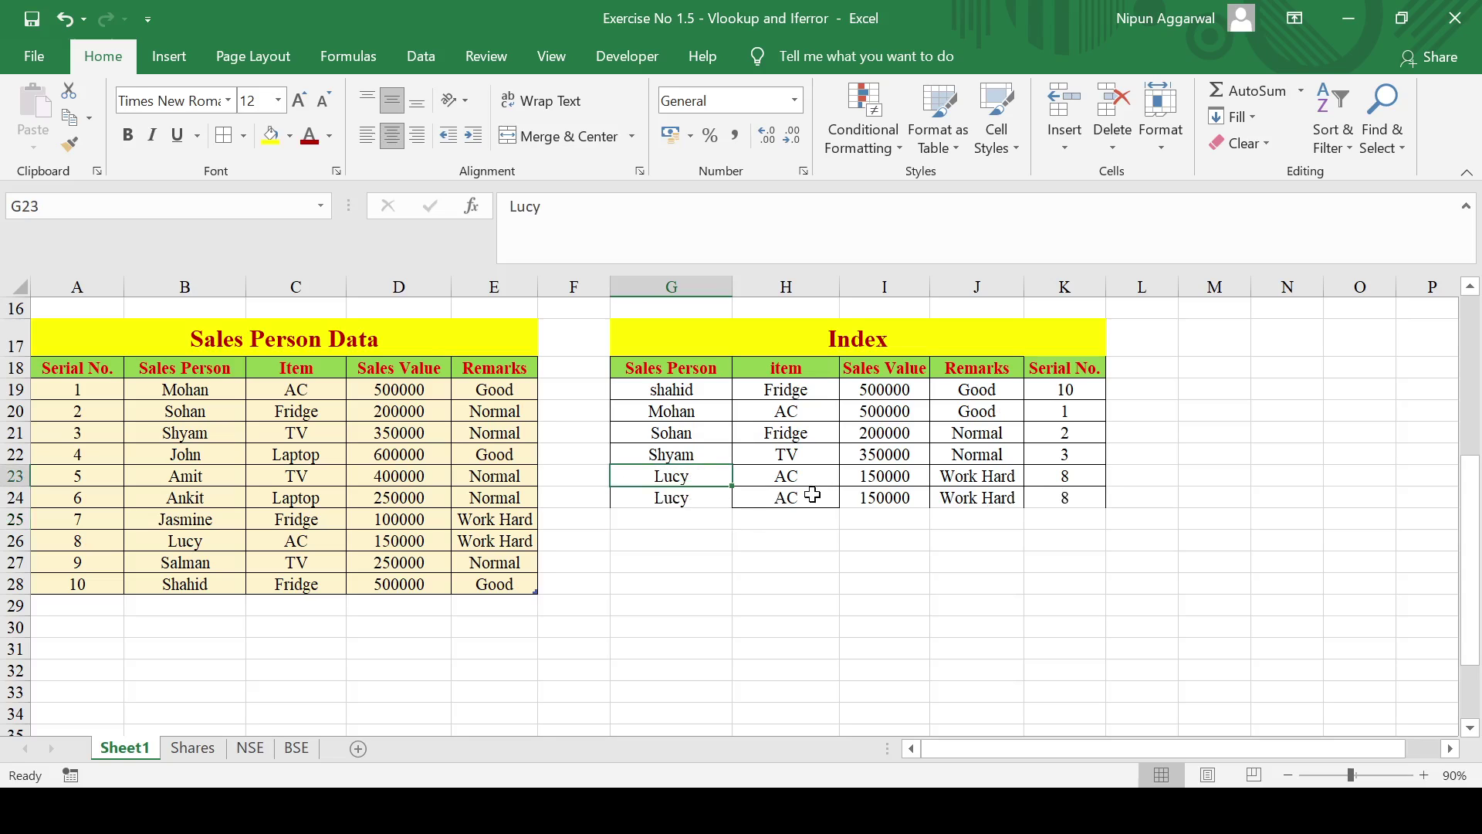
left_click(813, 495)
left_click(962, 498)
left_click(1050, 492)
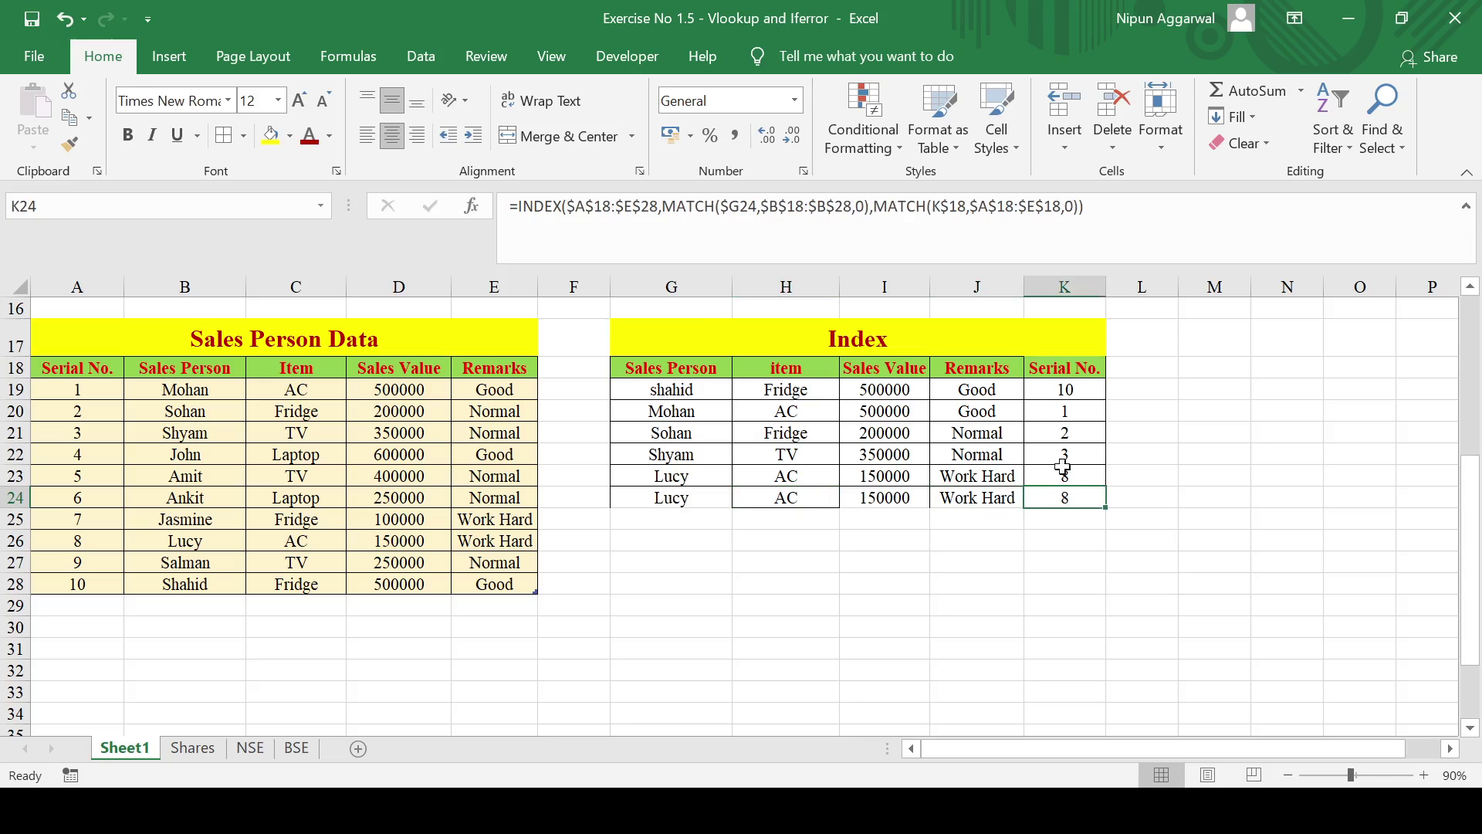
left_click_drag(1064, 367, 1069, 501)
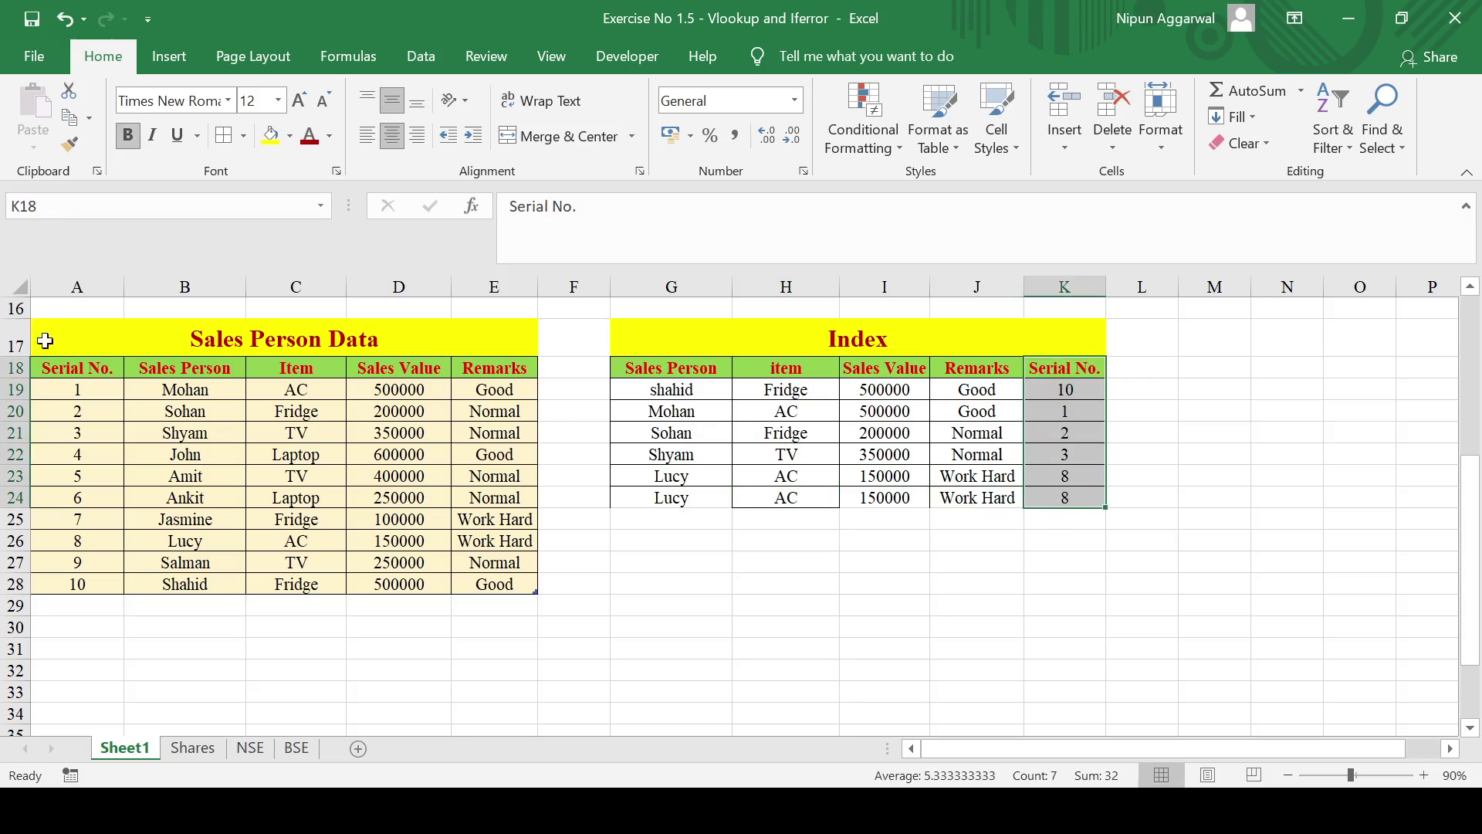
left_click(182, 367)
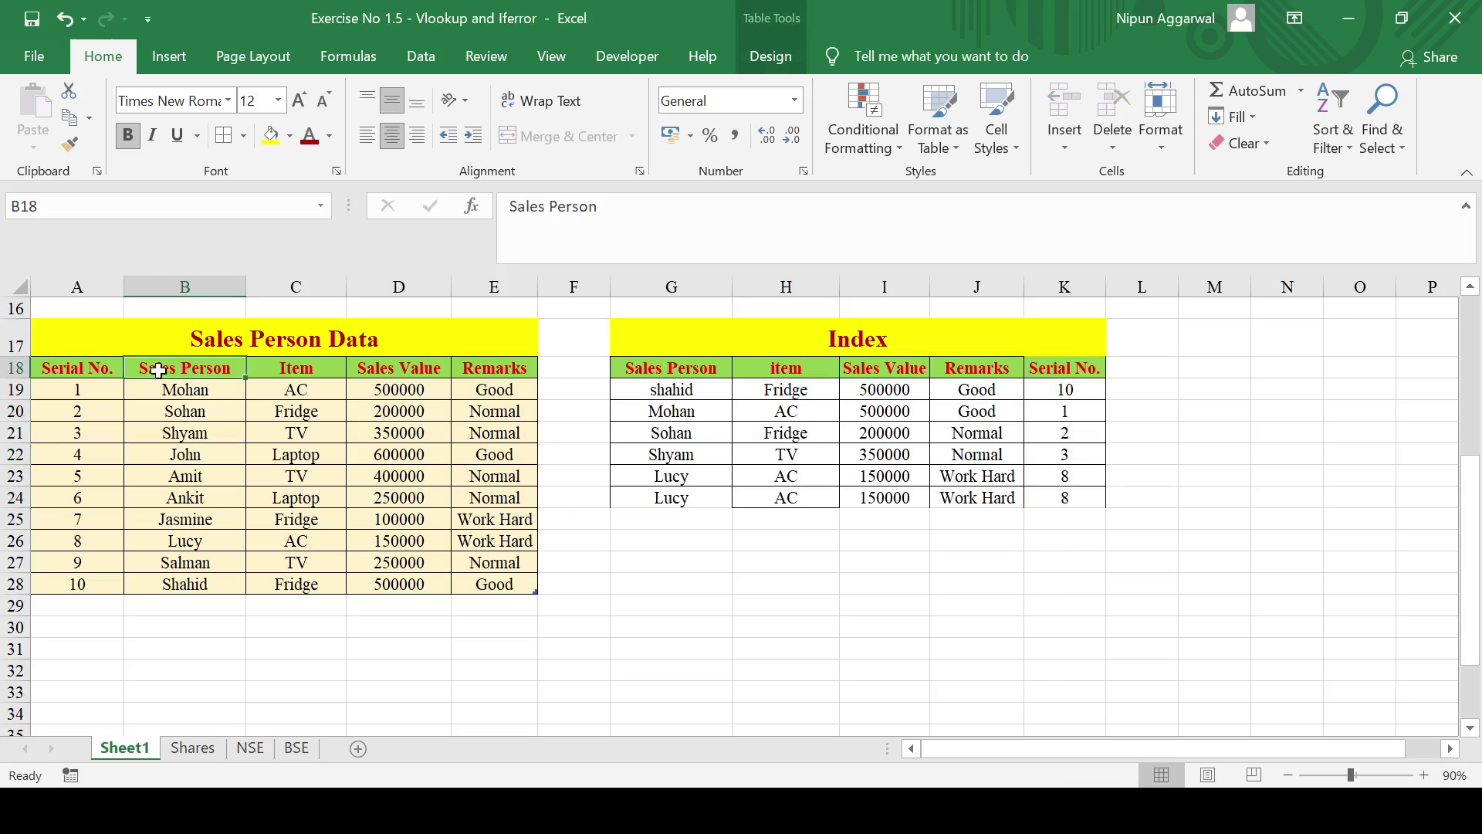
left_click_drag(202, 367, 214, 589)
left_click(216, 589)
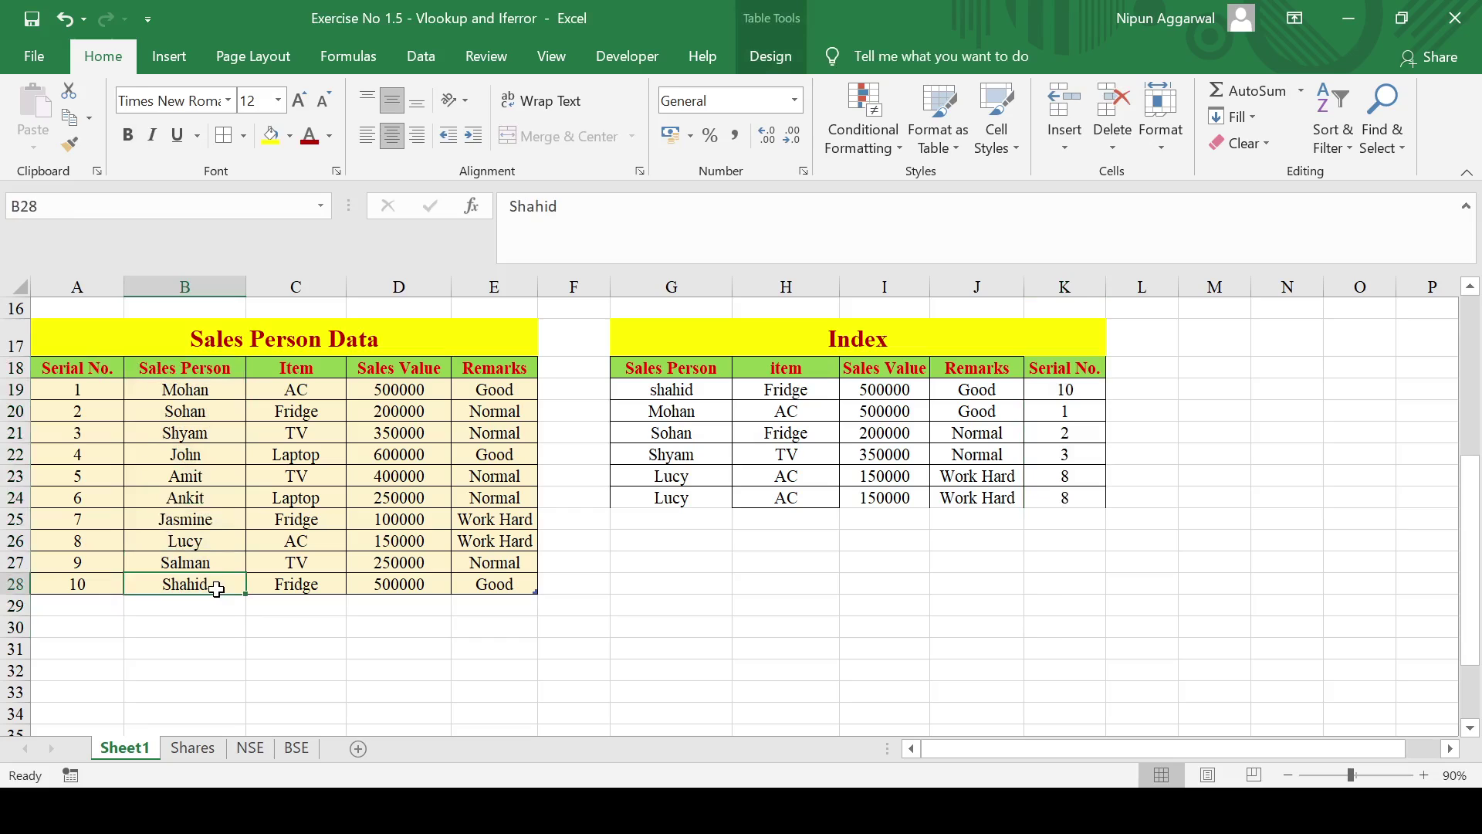